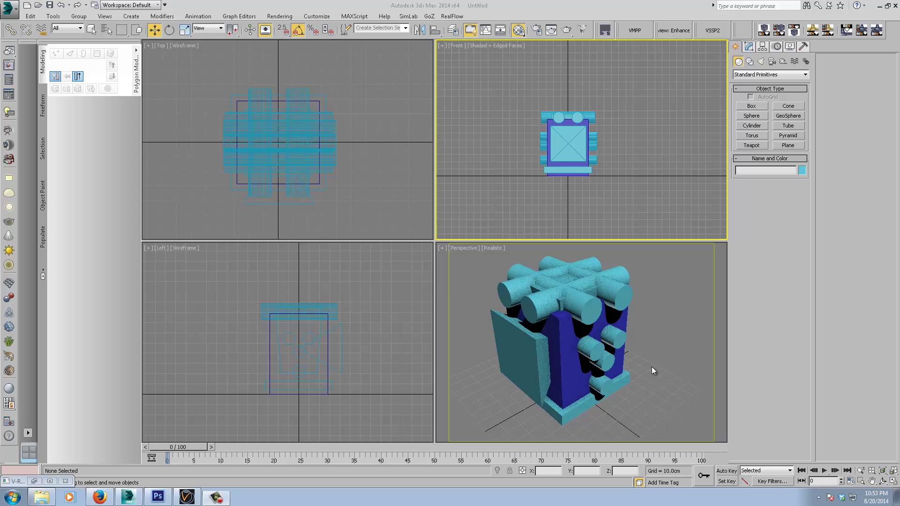
# Maximize the Perspective viewport with Alt+W, orbit to the blue side, and select Box001
pyautogui.moveTo(642, 369); pyautogui.dragTo(649, 368, button='middle')
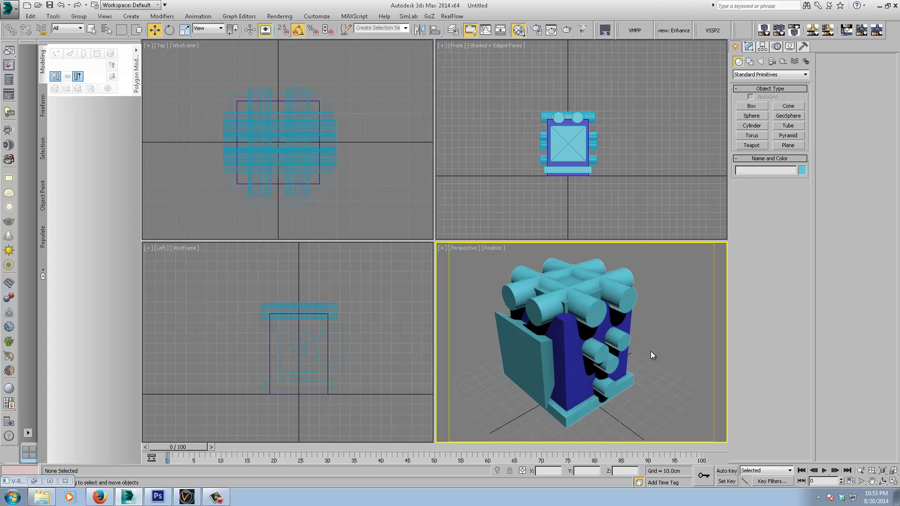
pyautogui.keyDown('alt'); pyautogui.moveTo(652, 352); pyautogui.dragTo(649, 354, button='middle'); pyautogui.keyUp('alt')
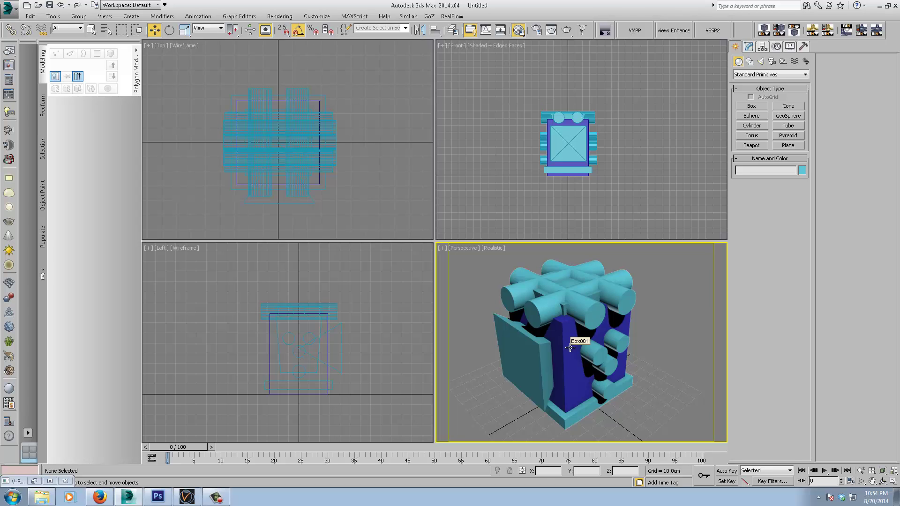
pyautogui.hotkey('alt', 'w')
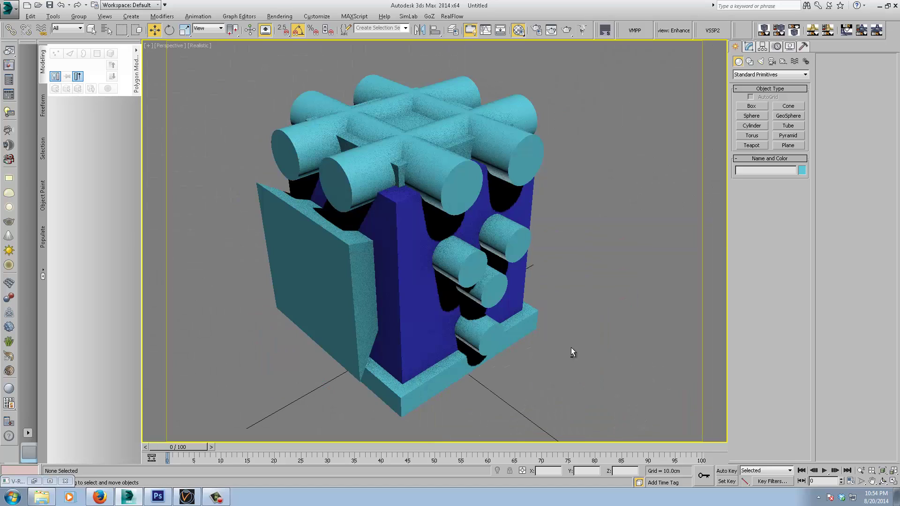
pyautogui.moveTo(422, 255); pyautogui.dragTo(457, 260, button='middle')
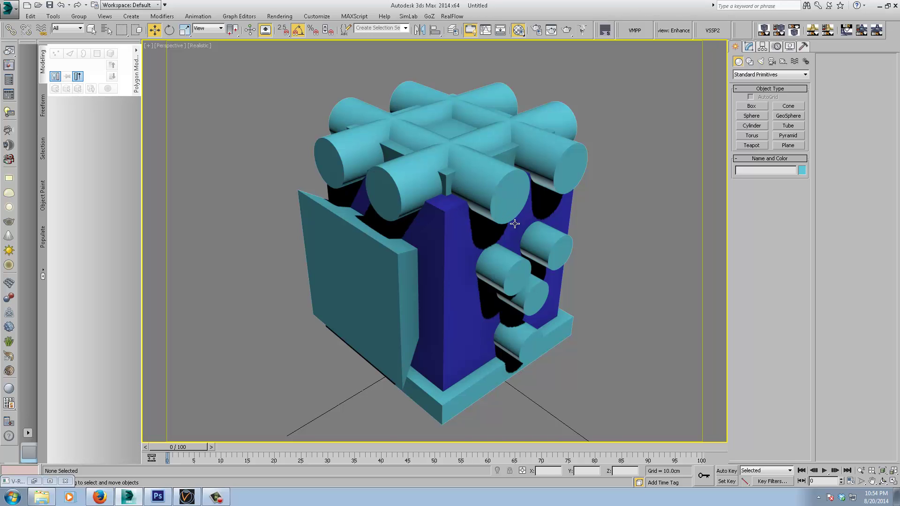
pyautogui.moveTo(501, 253)
pyautogui.keyDown('alt'); pyautogui.mouseDown(button='middle')
pyautogui.moveTo(446, 231)
pyautogui.moveTo(414, 238)
pyautogui.moveTo(502, 244)
pyautogui.mouseUp(button='middle'); pyautogui.keyUp('alt')
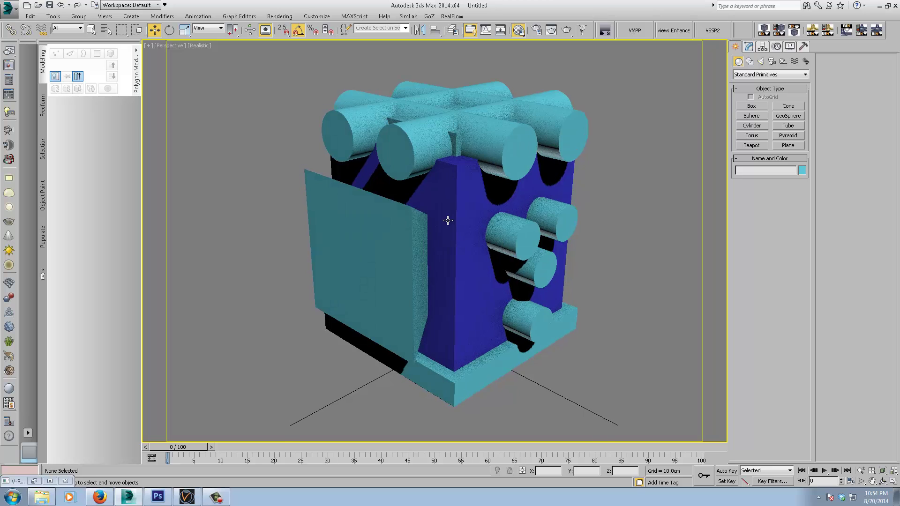
pyautogui.moveTo(448, 220); pyautogui.dragTo(431, 234, button='middle')
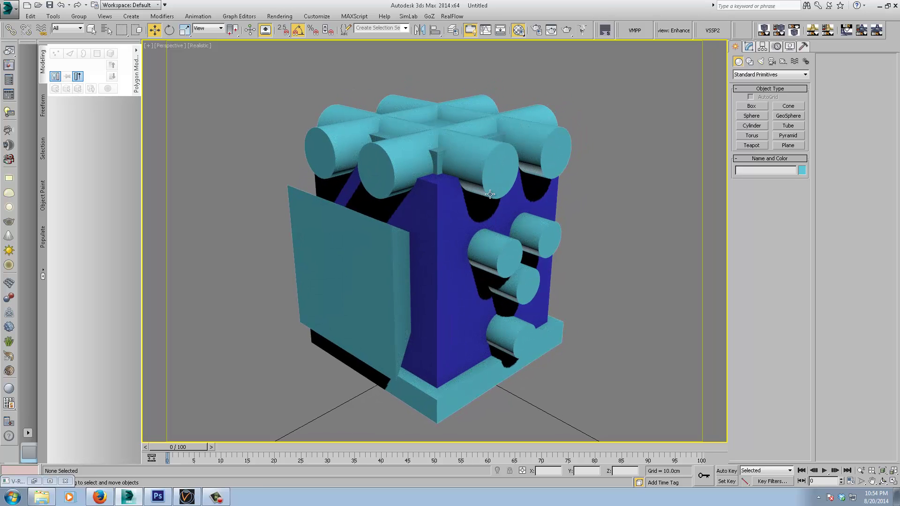
pyautogui.keyDown('alt'); pyautogui.moveTo(493, 200); pyautogui.dragTo(437, 190, button='middle'); pyautogui.keyUp('alt')
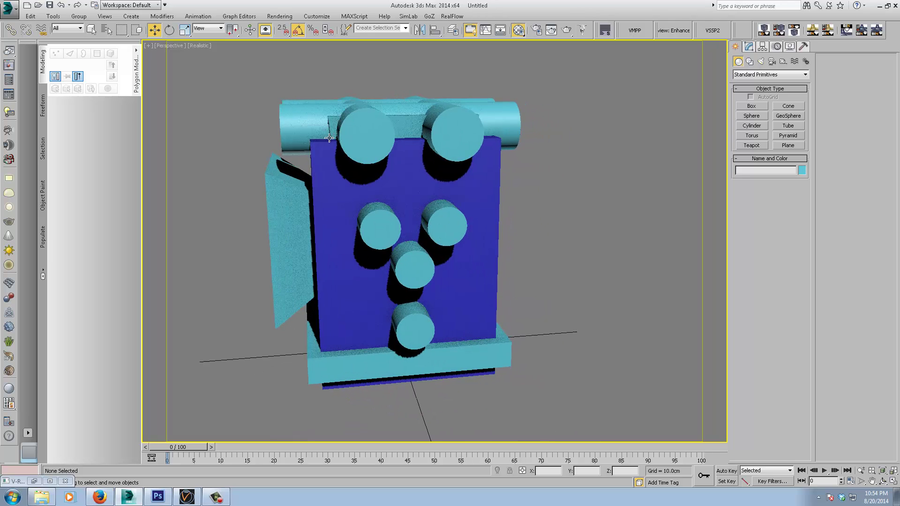
pyautogui.keyDown('alt'); pyautogui.moveTo(366, 222); pyautogui.dragTo(458, 213, button='middle'); pyautogui.keyUp('alt')
pyautogui.click(463, 201)
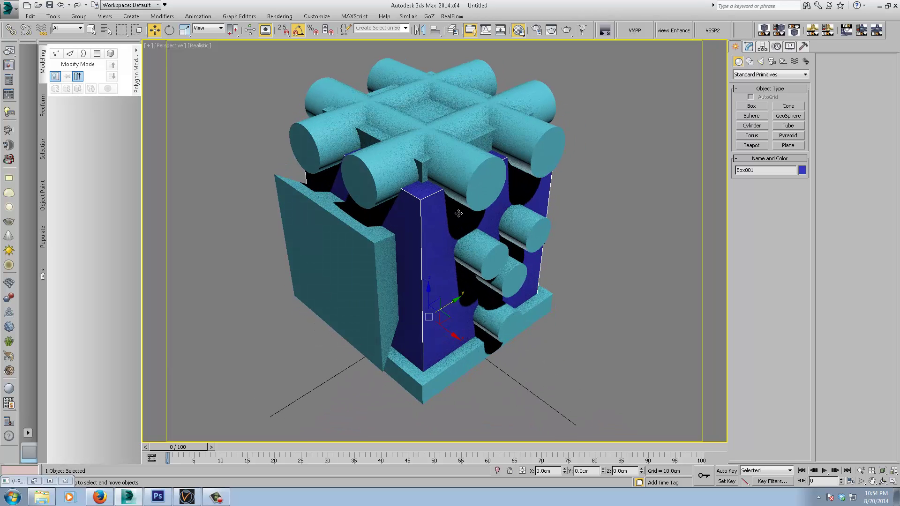
# Make Box001 a ProBoolean object from the Create panel's Compound Objects category
pyautogui.click(750, 49)
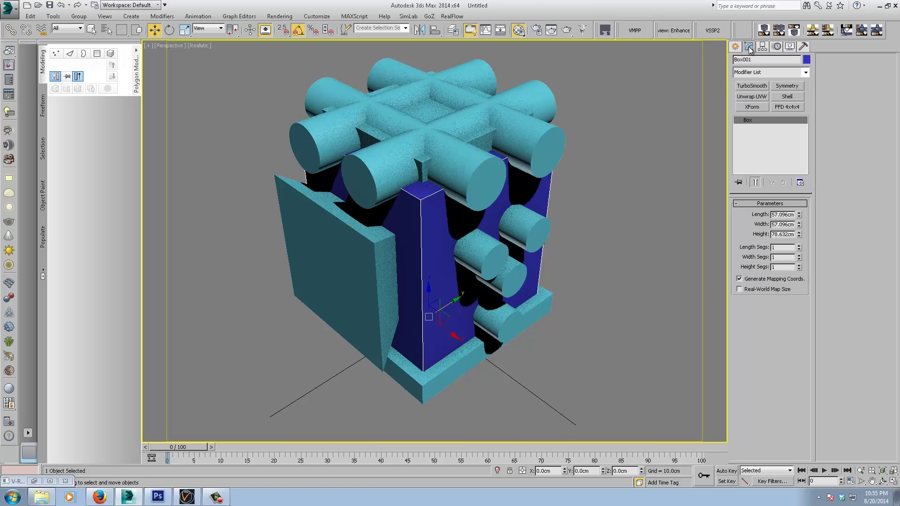
pyautogui.click(735, 47)
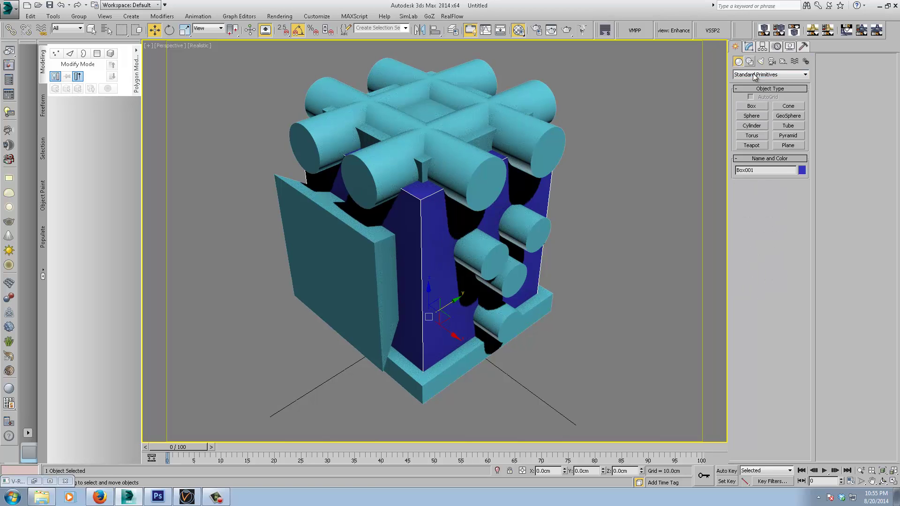
pyautogui.click(755, 75)
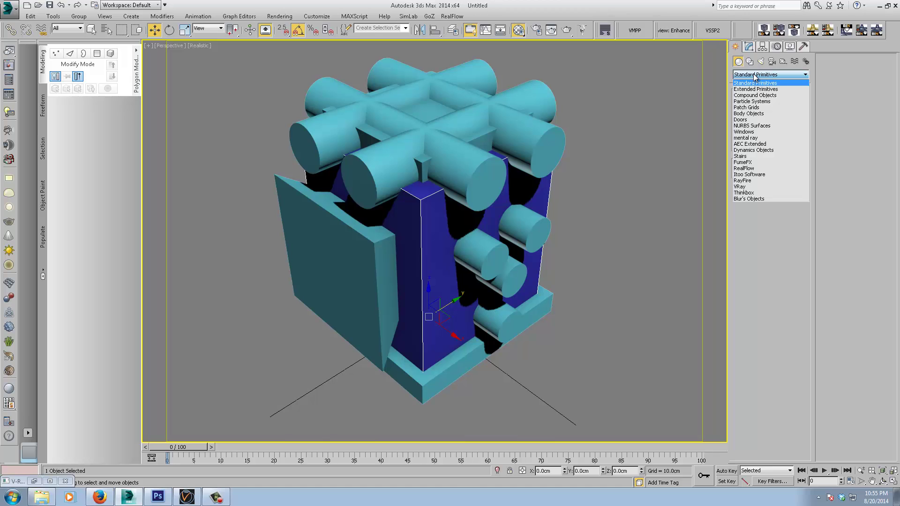
pyautogui.click(756, 95)
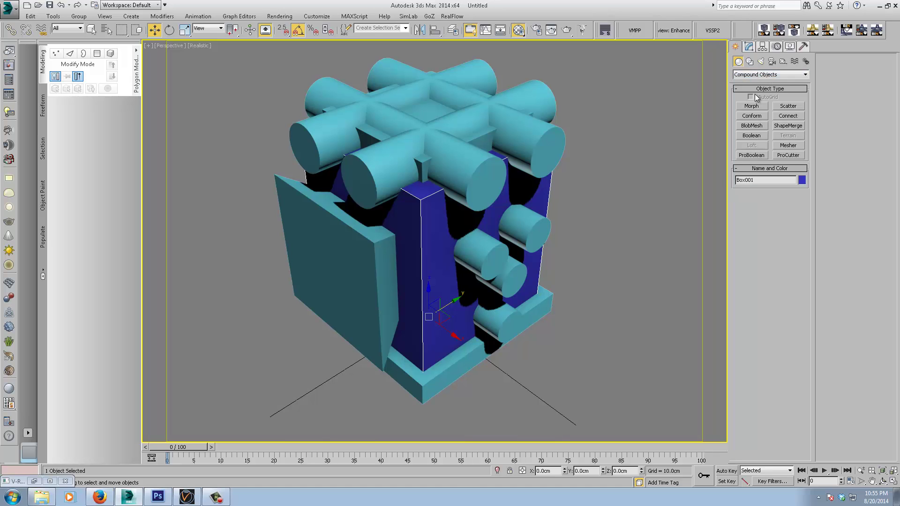
pyautogui.click(750, 157)
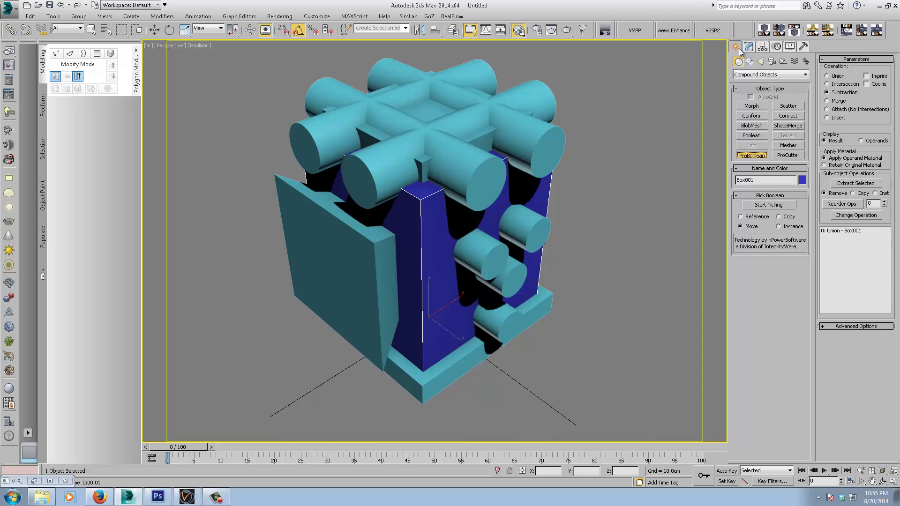
pyautogui.moveTo(607, 221); pyautogui.dragTo(611, 233, button='middle')
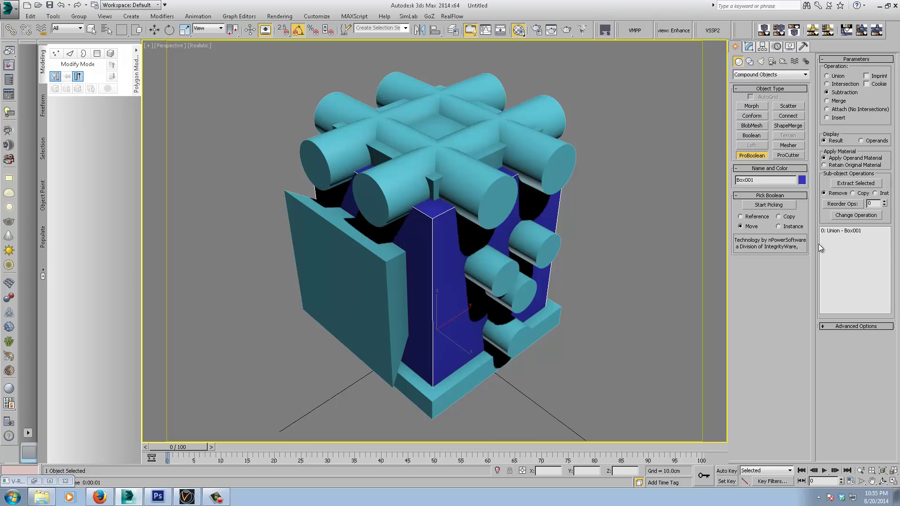
pyautogui.moveTo(489, 198)
pyautogui.mouseDown(button='middle')
pyautogui.moveTo(499, 197)
pyautogui.moveTo(494, 210)
pyautogui.moveTo(471, 212)
pyautogui.mouseUp(button='middle')
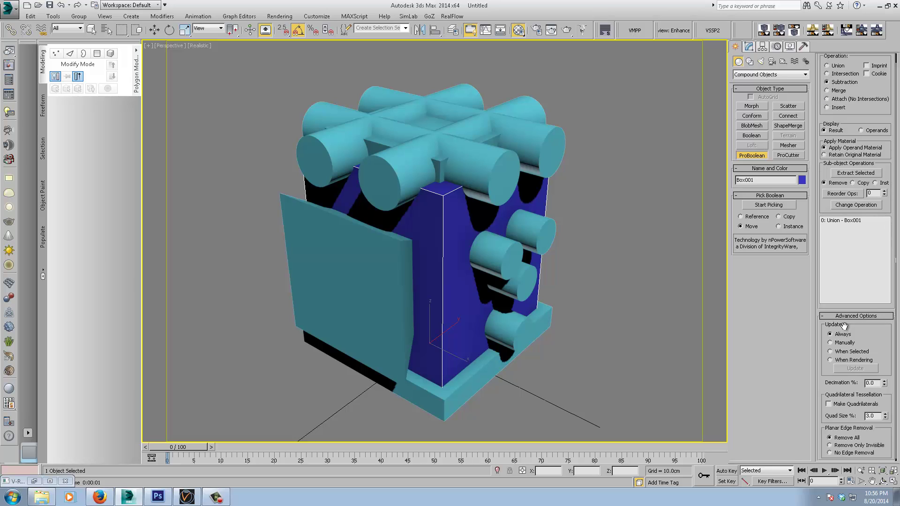
pyautogui.scroll(-1, 866, 281)
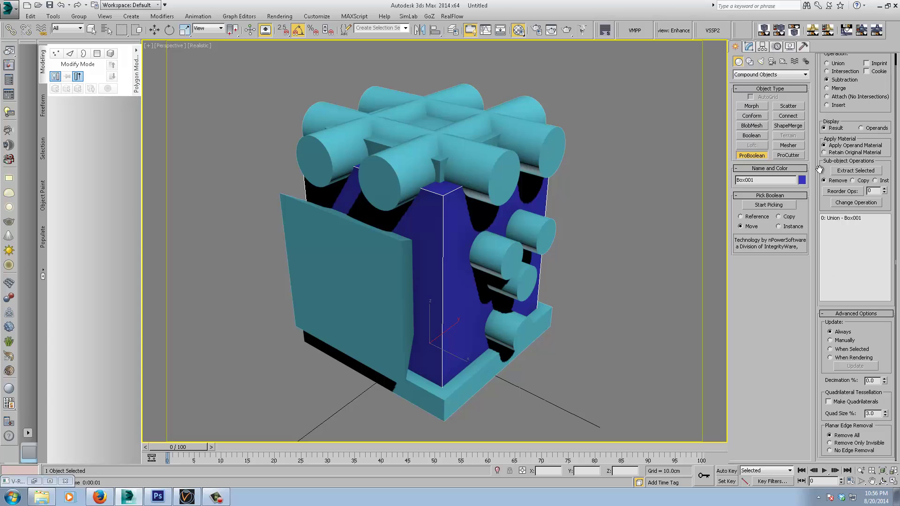
pyautogui.click(856, 314)
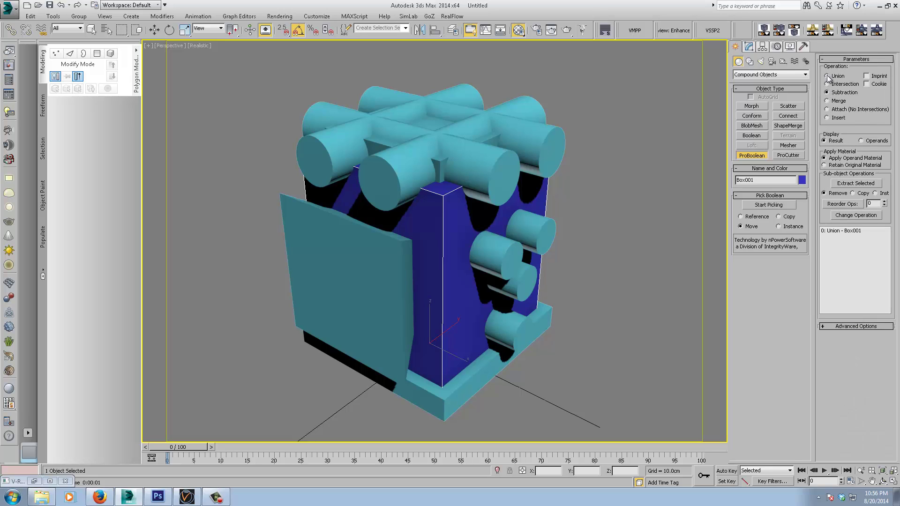
# Union the teal base slab Box003 into the ProBoolean, then switch Operation to Subtraction
pyautogui.click(769, 206)
pyautogui.click(454, 408)
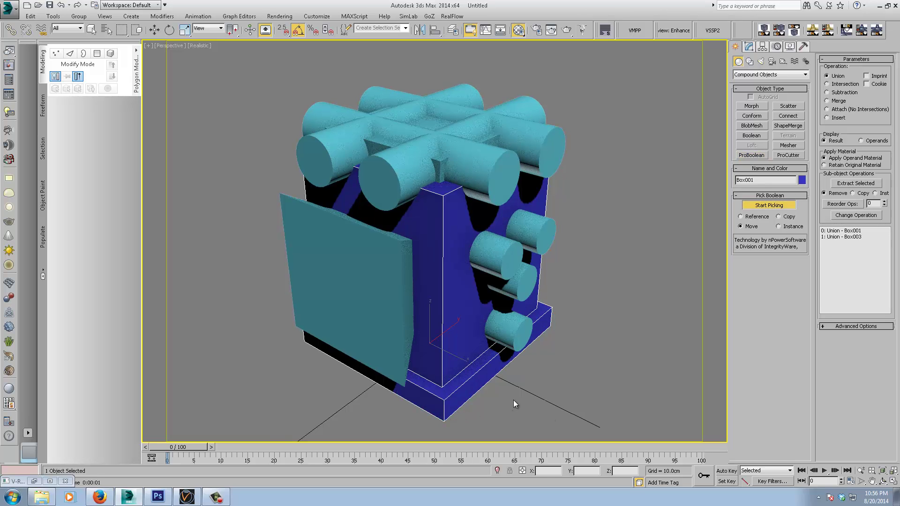
pyautogui.keyDown('alt'); pyautogui.moveTo(513, 401); pyautogui.dragTo(497, 328, button='middle'); pyautogui.keyUp('alt')
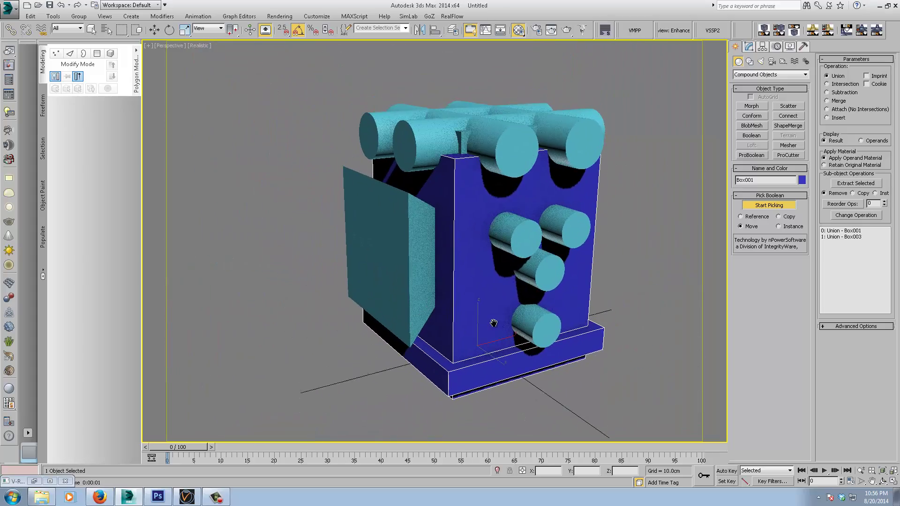
pyautogui.click(828, 92)
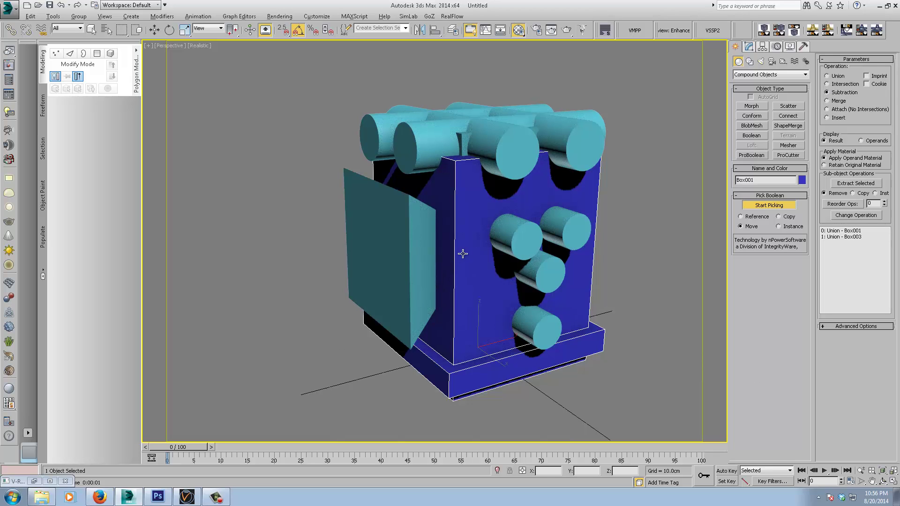
pyautogui.keyDown('alt'); pyautogui.moveTo(460, 253); pyautogui.dragTo(477, 257, button='middle'); pyautogui.keyUp('alt')
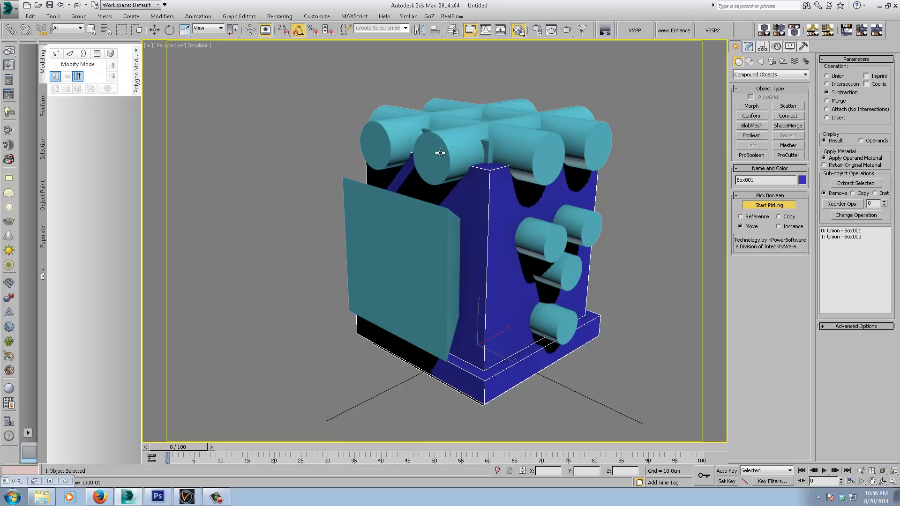
pyautogui.moveTo(482, 249); pyautogui.dragTo(441, 253, button='middle')
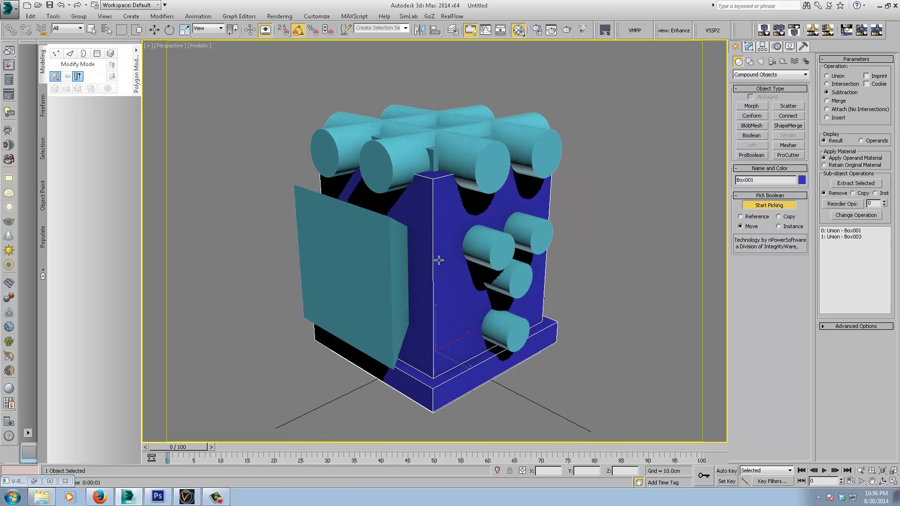
pyautogui.moveTo(433, 256)
pyautogui.keyDown('alt'); pyautogui.mouseDown(button='middle')
pyautogui.moveTo(448, 227)
pyautogui.moveTo(440, 242)
pyautogui.mouseUp(button='middle'); pyautogui.keyUp('alt')
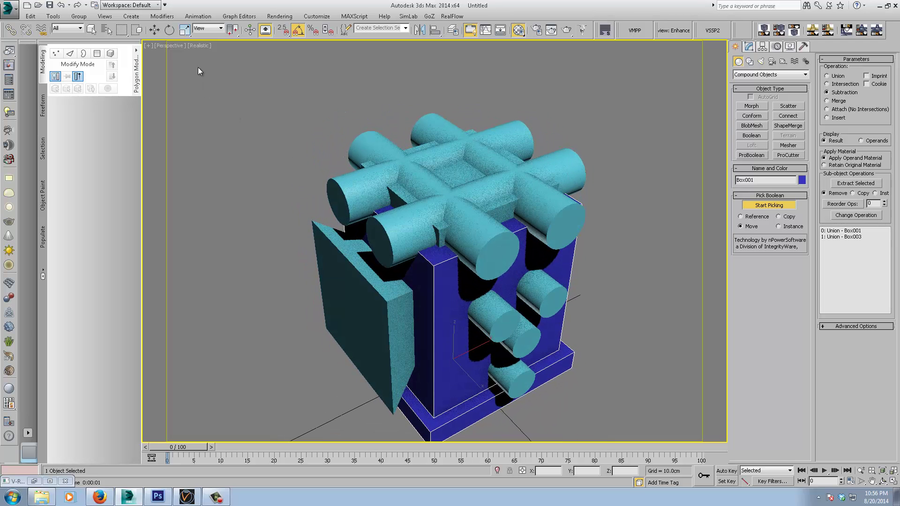
# Switch the viewport shading from Realistic to Shaded
pyautogui.click(200, 46)
pyautogui.click(211, 68)
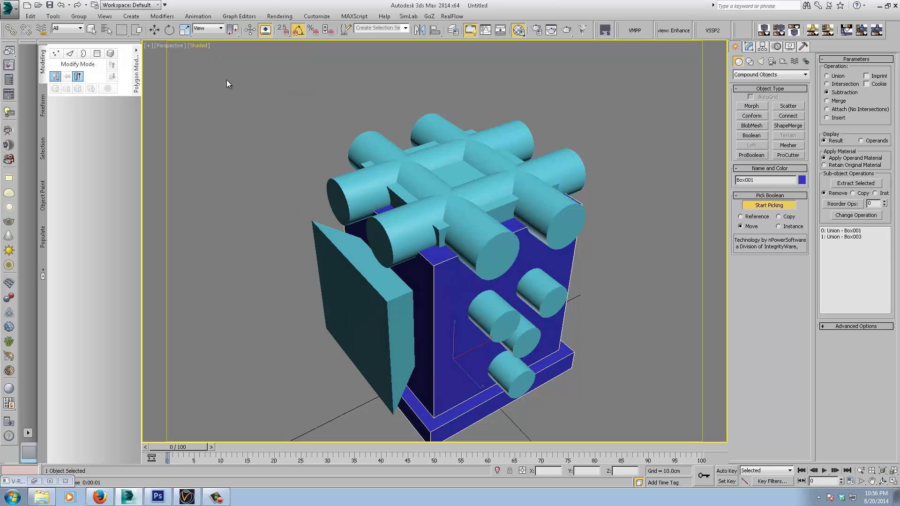
pyautogui.keyDown('alt'); pyautogui.moveTo(367, 256); pyautogui.dragTo(399, 248, button='middle'); pyautogui.keyUp('alt')
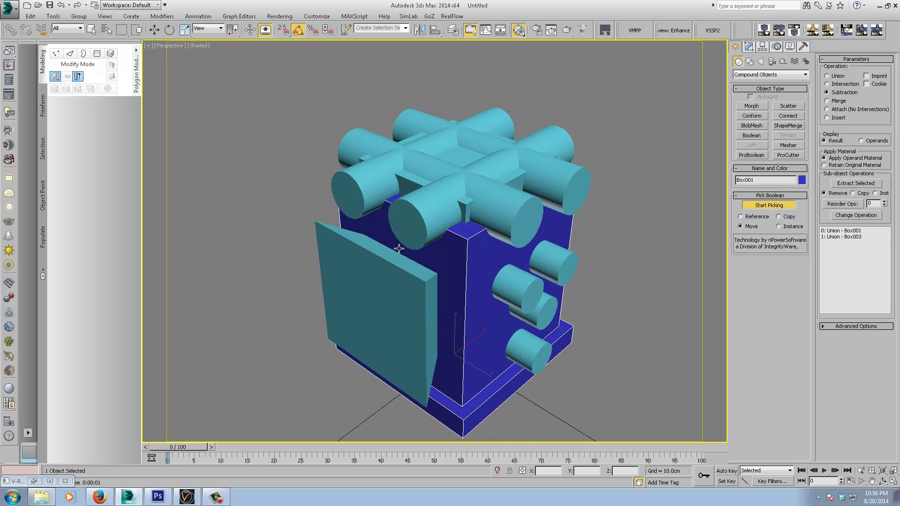
# Subtract Box002 from the ProBoolean and check the cut in F3 wireframe
pyautogui.click(412, 184)
pyautogui.keyDown('alt'); pyautogui.moveTo(438, 188); pyautogui.dragTo(421, 165, button='middle'); pyautogui.keyUp('alt')
pyautogui.press('F3')
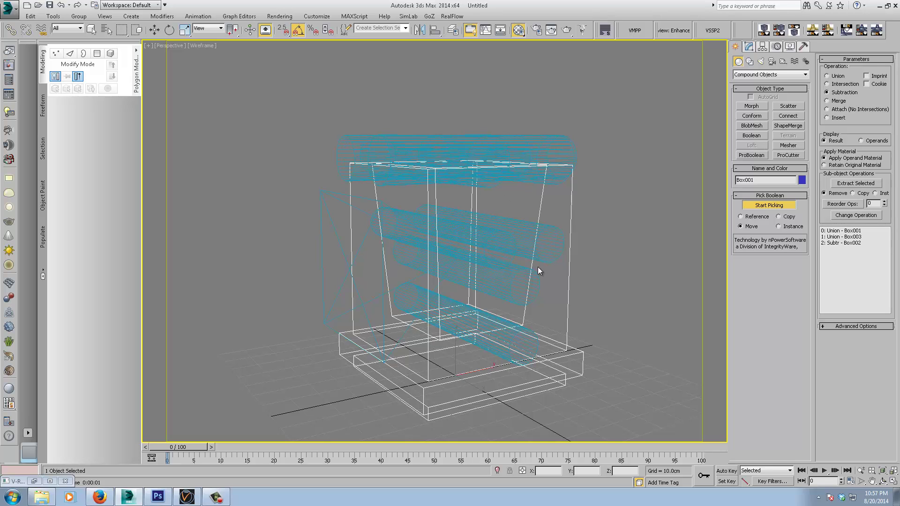
pyautogui.moveTo(538, 254)
pyautogui.keyDown('alt'); pyautogui.mouseDown(button='middle')
pyautogui.moveTo(540, 282)
pyautogui.moveTo(539, 234)
pyautogui.moveTo(540, 256)
pyautogui.moveTo(497, 245)
pyautogui.mouseUp(button='middle'); pyautogui.keyUp('alt')
pyautogui.press('F3')
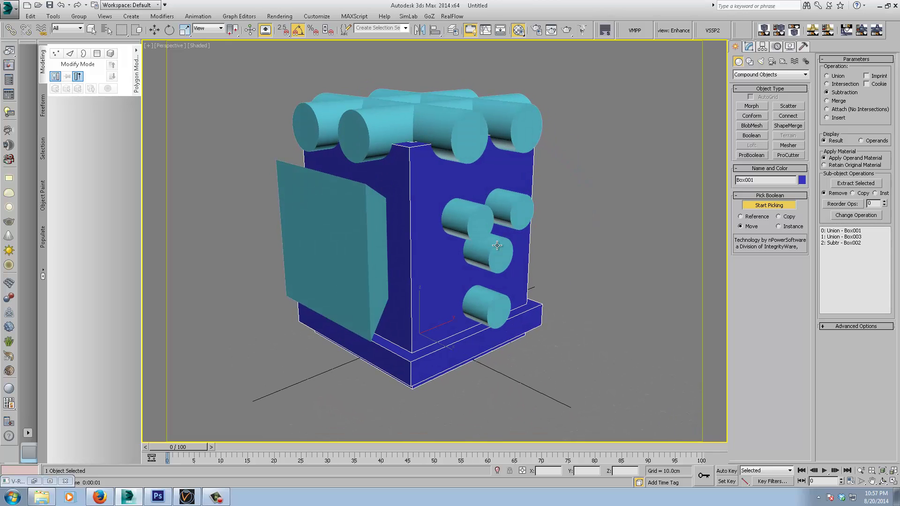
# Subtract the teal slab, the top cylinders and the front cylinders from the tower box
pyautogui.click(334, 258)
pyautogui.moveTo(368, 268)
pyautogui.keyDown('alt'); pyautogui.mouseDown(button='middle')
pyautogui.moveTo(445, 263)
pyautogui.moveTo(375, 274)
pyautogui.mouseUp(button='middle'); pyautogui.keyUp('alt')
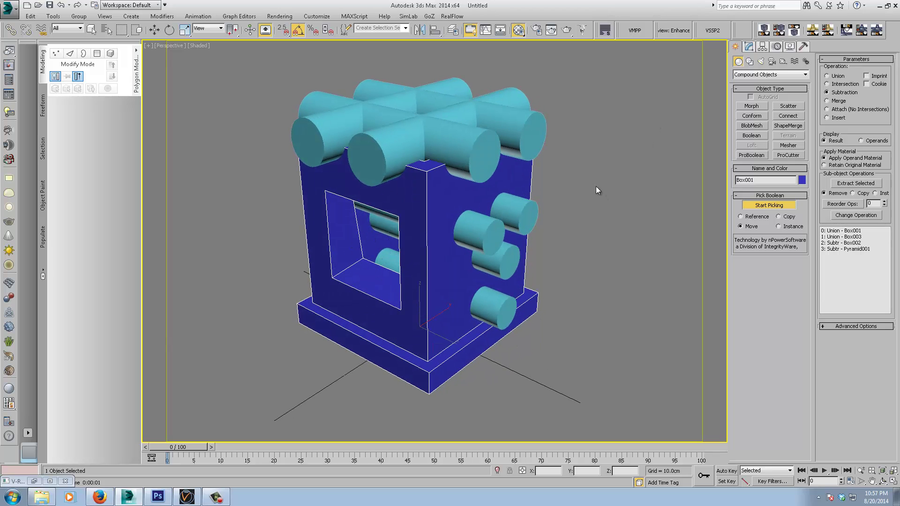
pyautogui.keyDown('alt'); pyautogui.moveTo(389, 232); pyautogui.dragTo(399, 154, button='middle'); pyautogui.keyUp('alt')
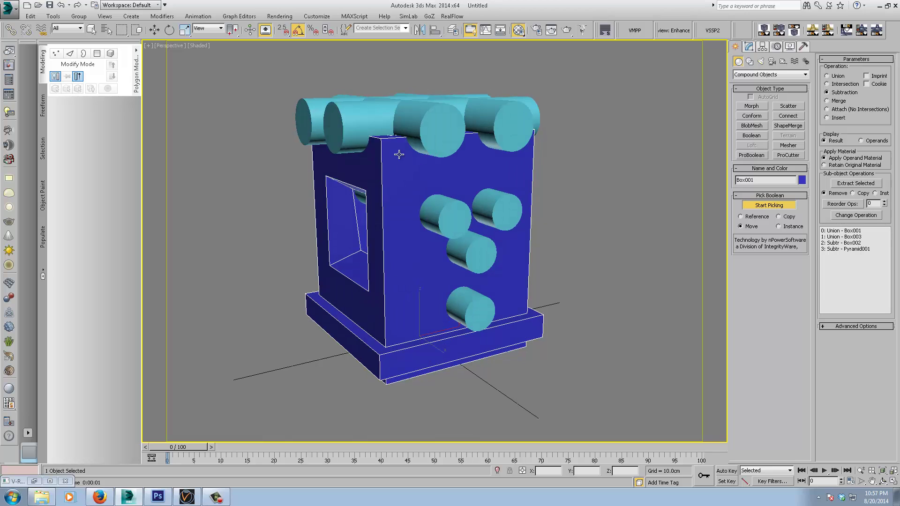
pyautogui.click(431, 117)
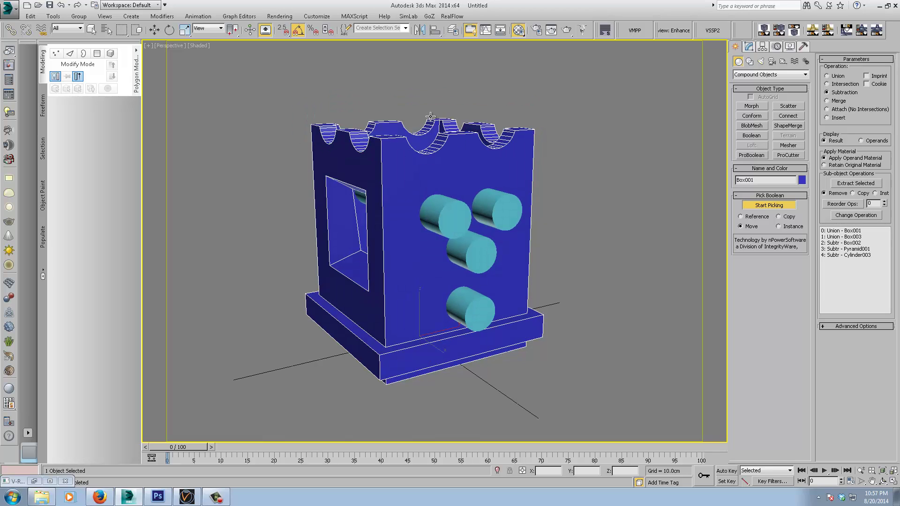
pyautogui.click(450, 227)
pyautogui.keyDown('alt'); pyautogui.moveTo(450, 226); pyautogui.dragTo(476, 222, button='middle'); pyautogui.keyUp('alt')
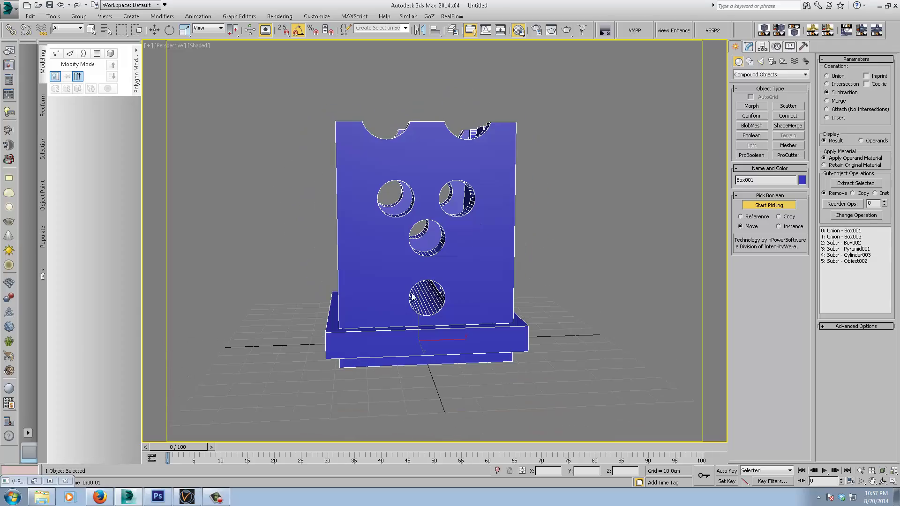
pyautogui.keyDown('alt'); pyautogui.moveTo(411, 312); pyautogui.dragTo(427, 286, button='middle'); pyautogui.keyUp('alt')
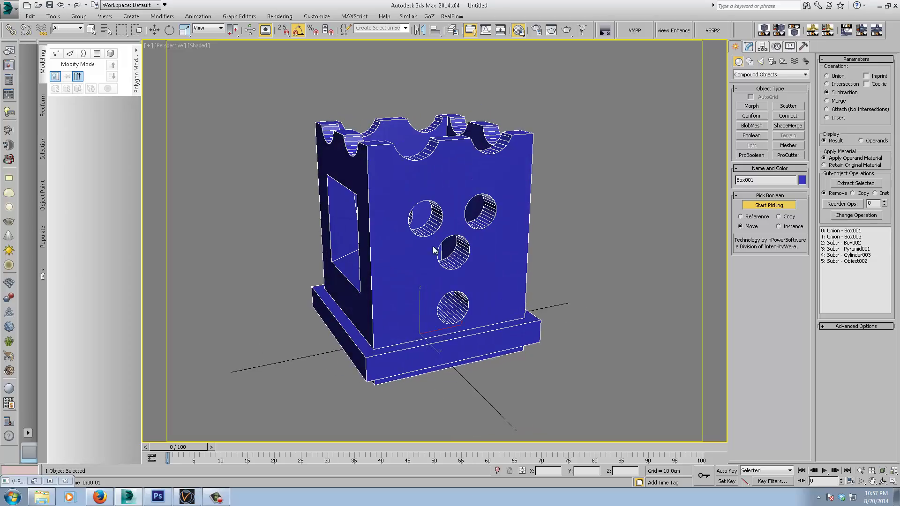
pyautogui.keyDown('alt'); pyautogui.moveTo(436, 255); pyautogui.dragTo(521, 312, button='middle'); pyautogui.keyUp('alt')
pyautogui.keyDown('alt'); pyautogui.moveTo(432, 244); pyautogui.dragTo(378, 192, button='middle'); pyautogui.keyUp('alt')
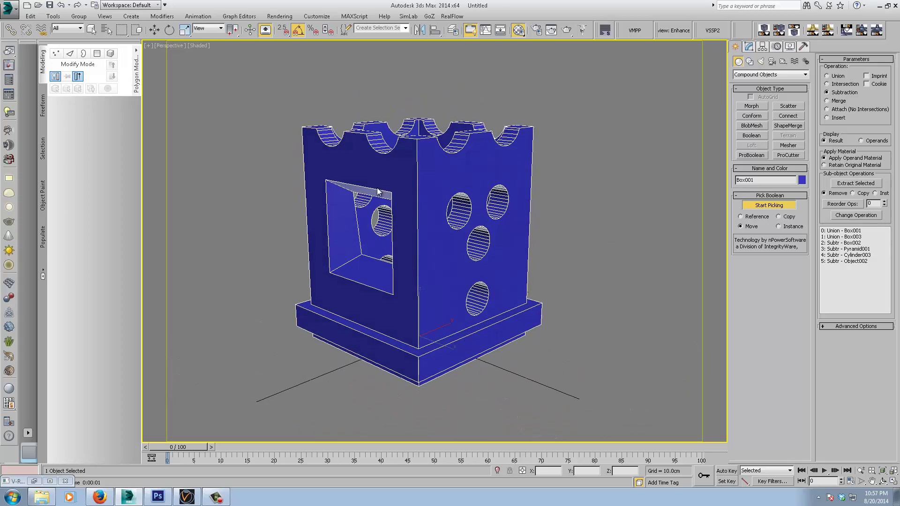
# Turn off Start Picking and show Box001's ProBoolean entry in the Modify panel
pyautogui.click(771, 207)
pyautogui.keyDown('alt'); pyautogui.moveTo(603, 191); pyautogui.dragTo(593, 218, button='middle'); pyautogui.keyUp('alt')
pyautogui.click(749, 47)
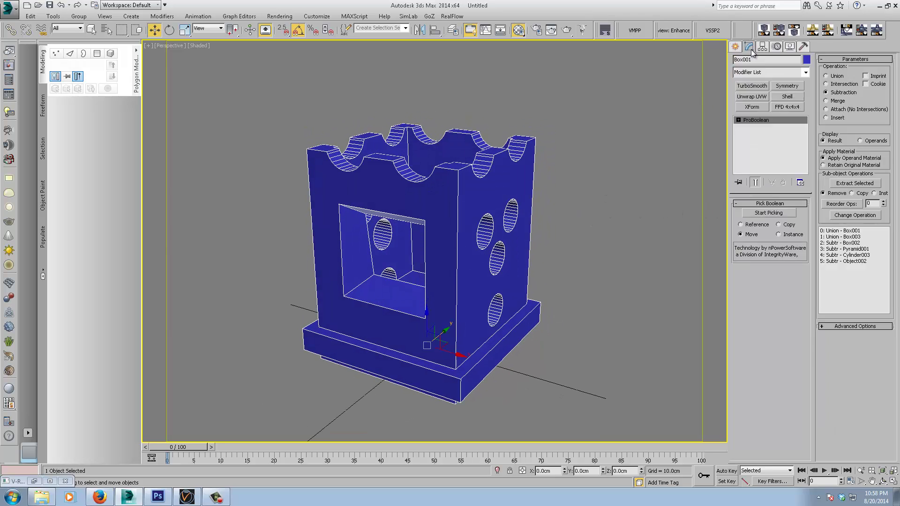
pyautogui.click(736, 47)
pyautogui.click(751, 47)
pyautogui.moveTo(407, 213); pyautogui.dragTo(468, 158, button='middle')
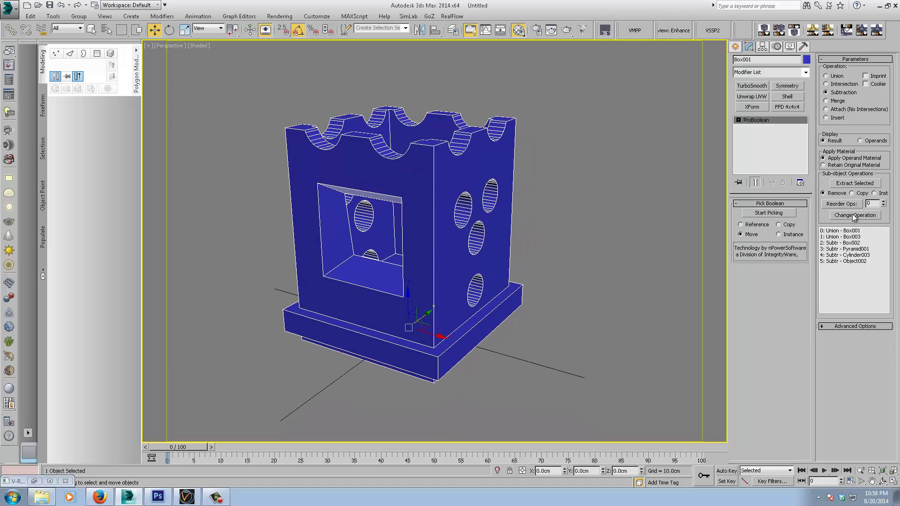
# Apply Quadify Mesh from the Modifier List to Box001 and inspect the 4.0% quads
pyautogui.click(806, 74)
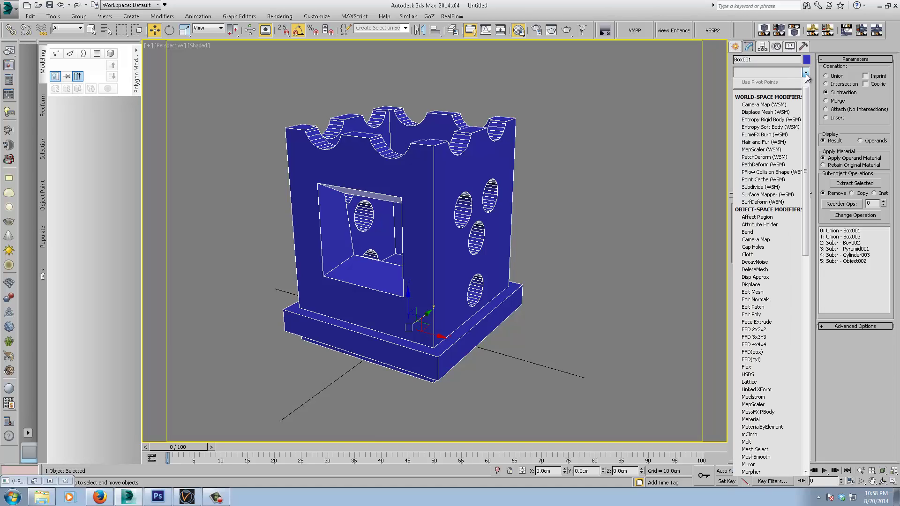
pyautogui.scroll(-20, 806, 74)
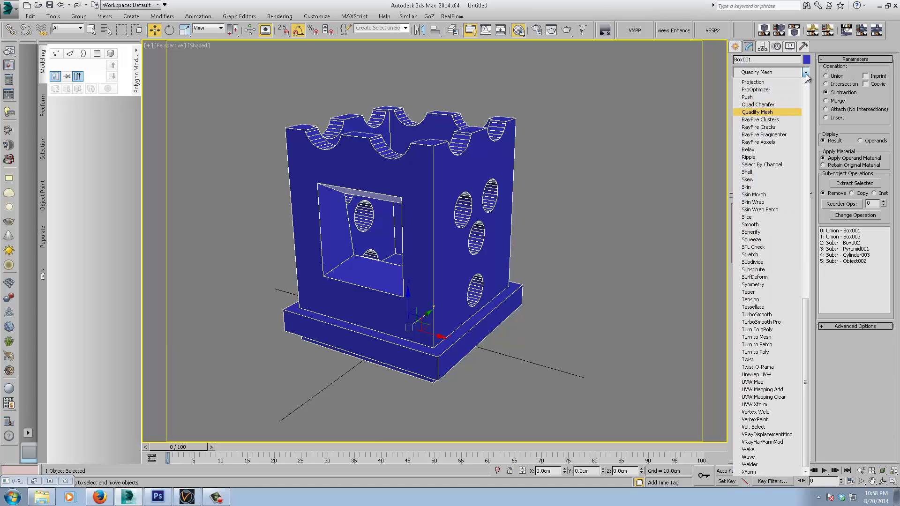
pyautogui.click(769, 113)
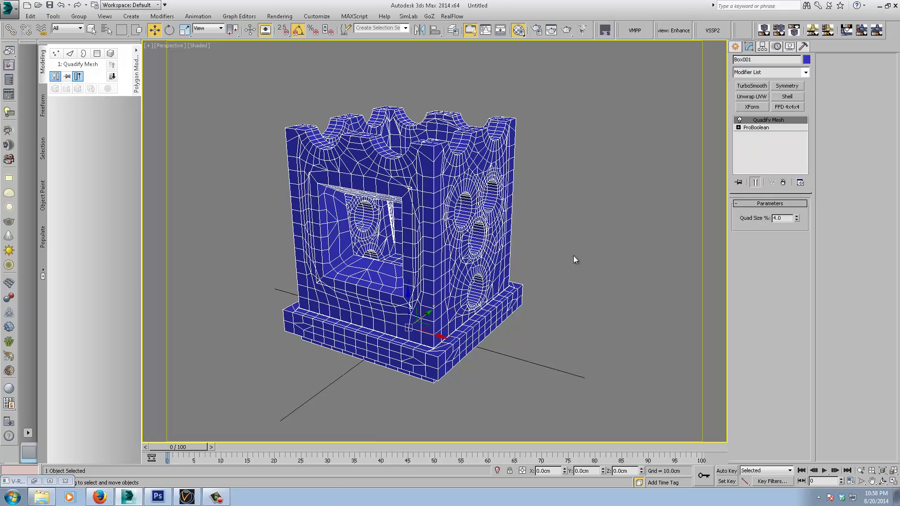
pyautogui.keyDown('alt'); pyautogui.moveTo(561, 265); pyautogui.dragTo(595, 252, button='middle'); pyautogui.keyUp('alt')
pyautogui.keyDown('alt'); pyautogui.moveTo(584, 204); pyautogui.dragTo(559, 203, button='middle'); pyautogui.keyUp('alt')
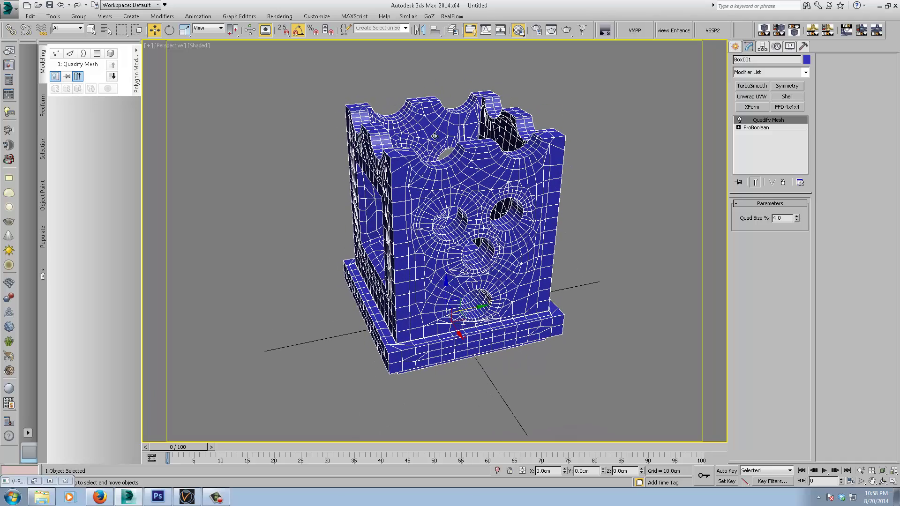
pyautogui.moveTo(456, 216); pyautogui.dragTo(473, 237, button='middle')
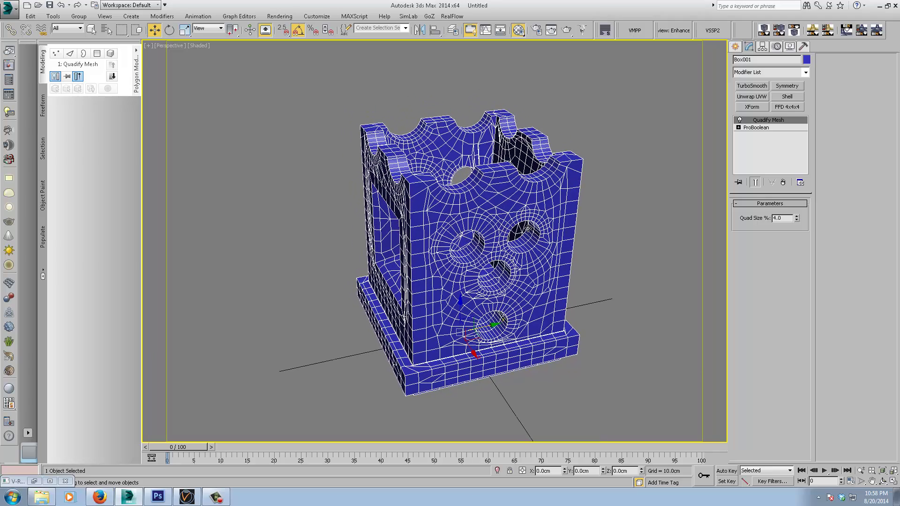
pyautogui.moveTo(528, 228); pyautogui.dragTo(507, 224, button='middle')
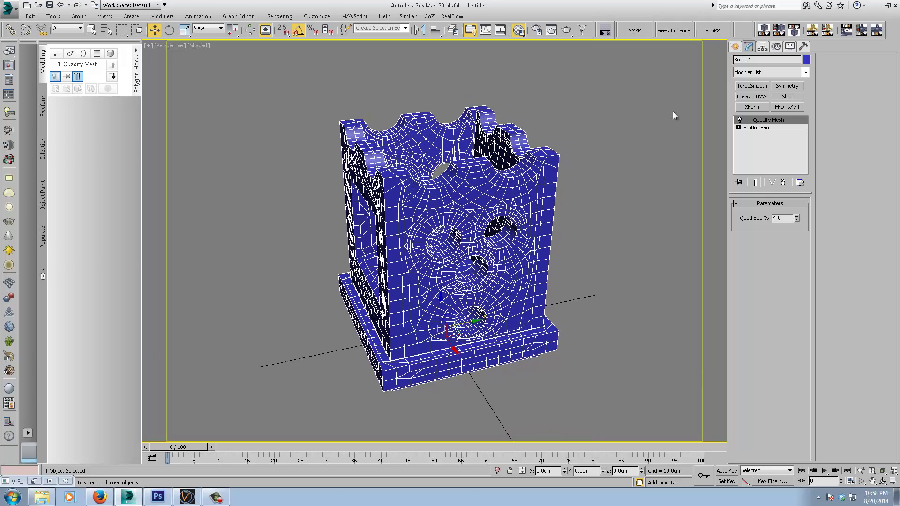
# Add a 1-iteration TurboSmooth, re-enable Quadify Mesh and bring up its settings
pyautogui.click(740, 120)
pyautogui.click(747, 86)
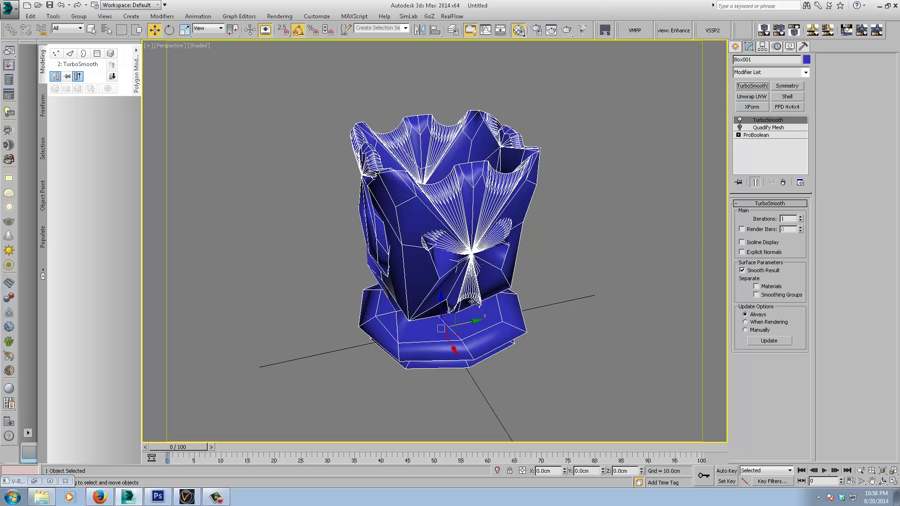
pyautogui.keyDown('alt'); pyautogui.moveTo(680, 178); pyautogui.dragTo(657, 183, button='middle'); pyautogui.keyUp('alt')
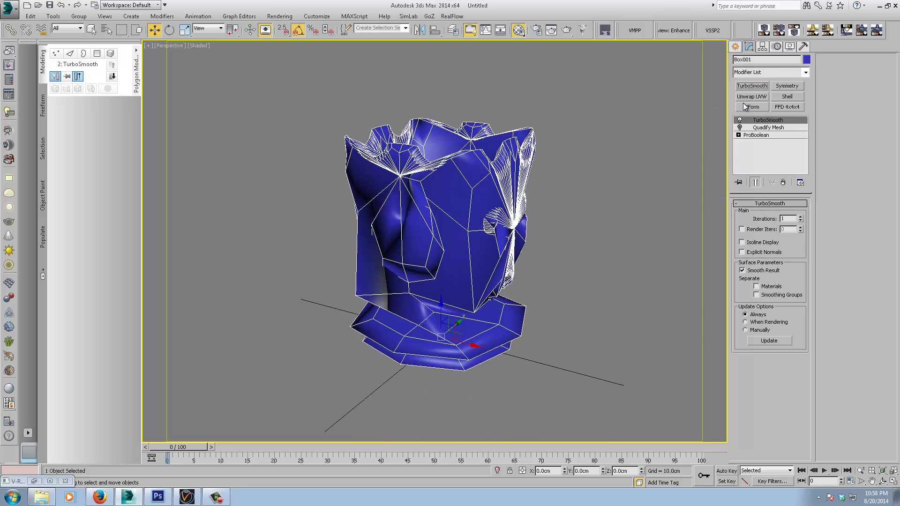
pyautogui.click(740, 127)
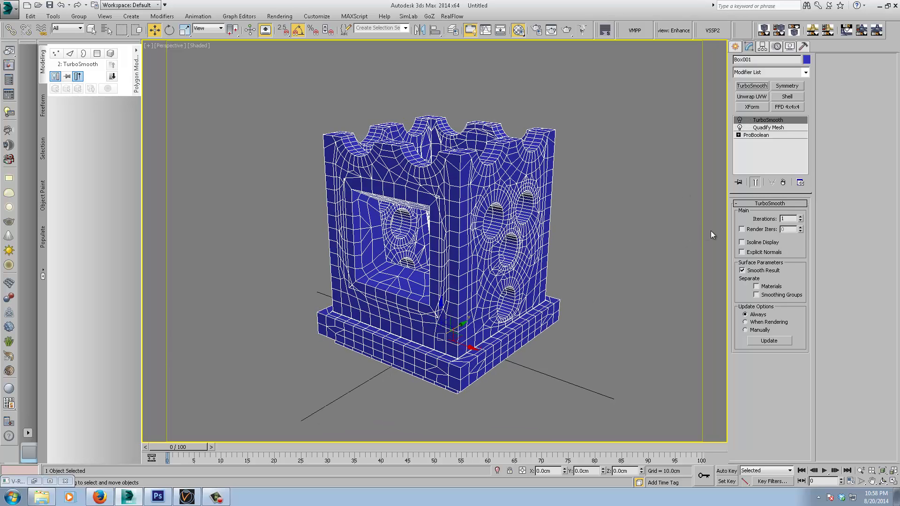
pyautogui.click(760, 129)
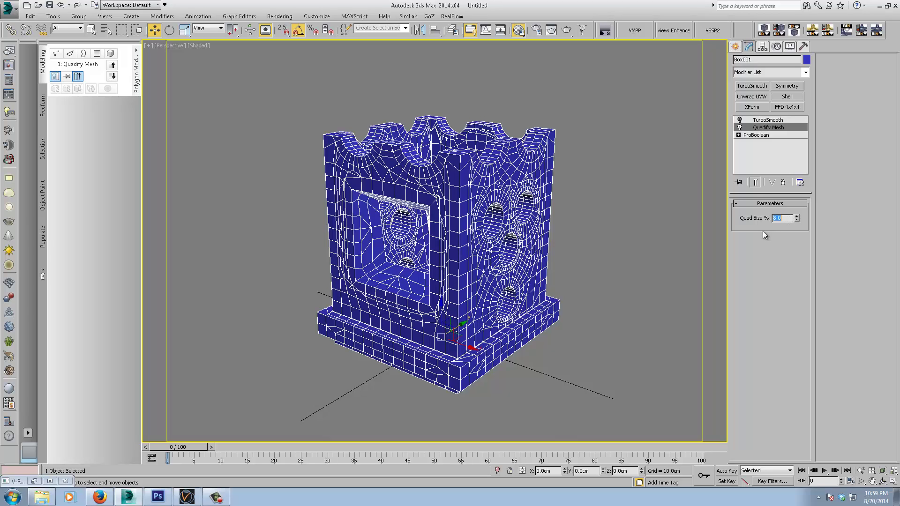
# Try Quadify Mesh quad sizes of 8.0, 2.0 and 4.0
pyautogui.press('Return')
pyautogui.moveTo(473, 267)
pyautogui.mouseDown(button='middle')
pyautogui.moveTo(486, 276)
pyautogui.moveTo(440, 272)
pyautogui.moveTo(466, 273)
pyautogui.mouseUp(button='middle')
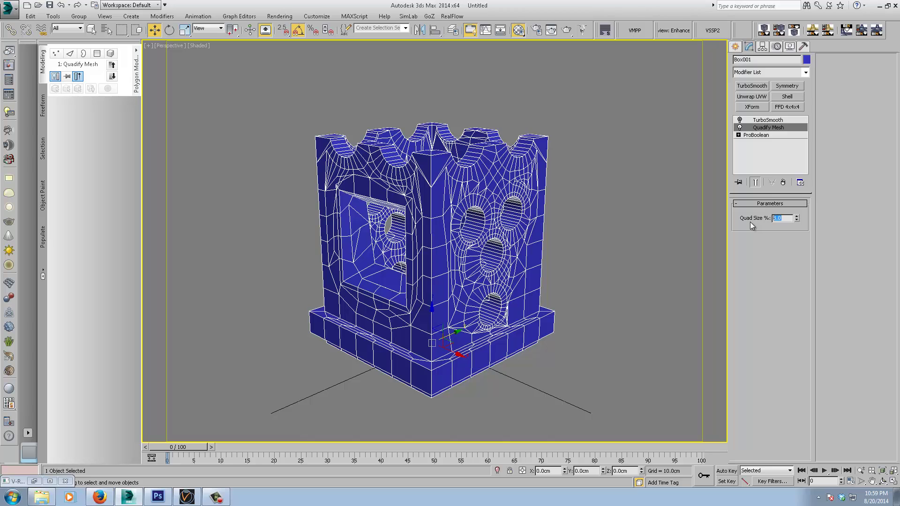
pyautogui.write('3')
pyautogui.write('2')
pyautogui.press('Return')
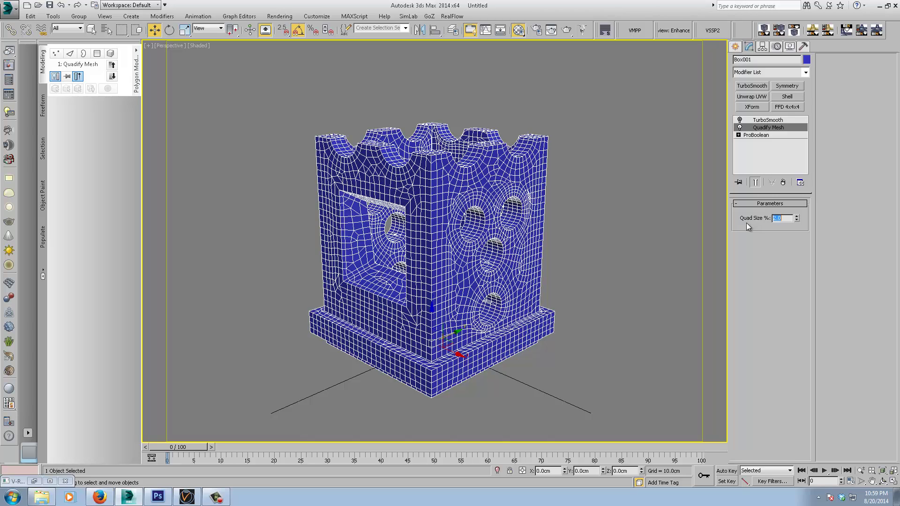
pyautogui.keyDown('alt'); pyautogui.moveTo(508, 295); pyautogui.dragTo(487, 295, button='middle'); pyautogui.keyUp('alt')
pyautogui.write('4')
pyautogui.press('Return')
# Settle the Quadify Mesh quad size at 3.0 after inspecting the mesh
pyautogui.moveTo(586, 291); pyautogui.dragTo(568, 297, button='middle')
pyautogui.moveTo(465, 287); pyautogui.dragTo(500, 281, button='middle')
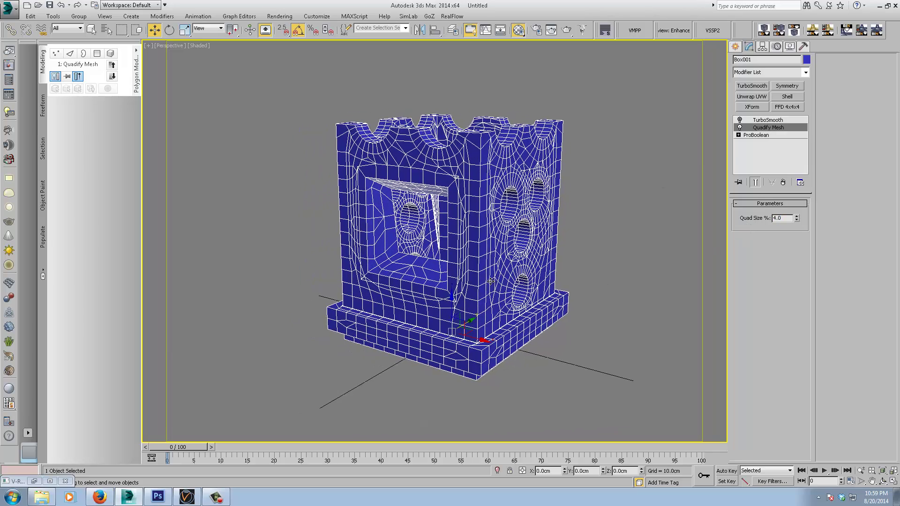
pyautogui.keyDown('alt'); pyautogui.moveTo(483, 286); pyautogui.dragTo(492, 254, button='middle'); pyautogui.keyUp('alt')
pyautogui.scroll(8, 499, 229)
pyautogui.scroll(-8, 499, 229)
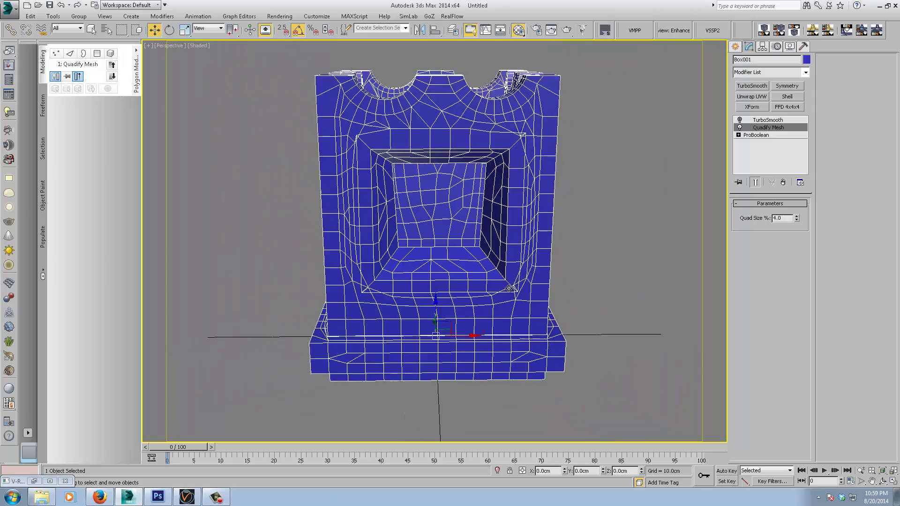
pyautogui.keyDown('alt'); pyautogui.moveTo(499, 229); pyautogui.dragTo(498, 294, button='middle'); pyautogui.keyUp('alt')
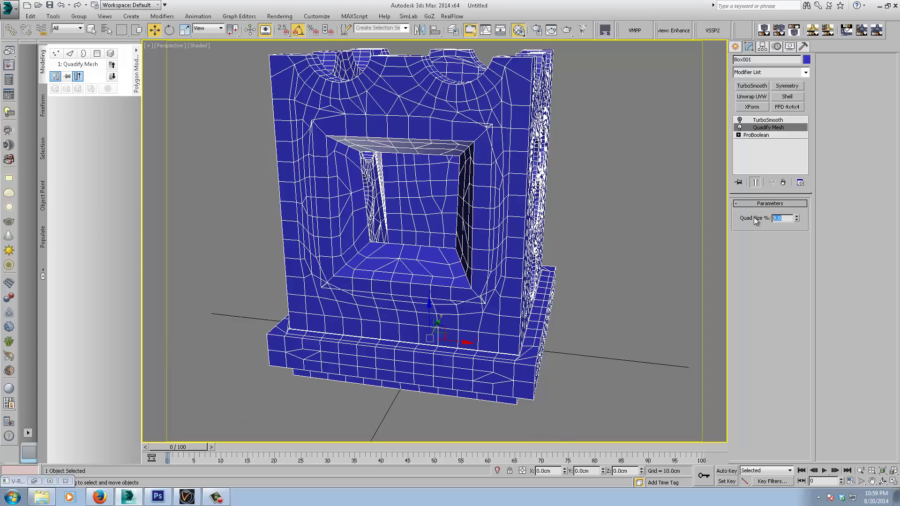
pyautogui.write('3')
pyautogui.press('Return')
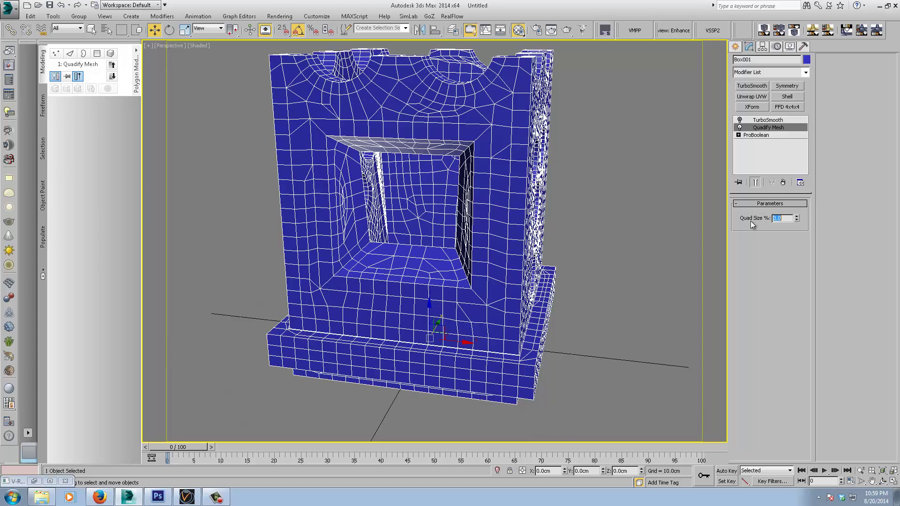
pyautogui.keyDown('alt'); pyautogui.moveTo(476, 280); pyautogui.dragTo(464, 265, button='middle'); pyautogui.keyUp('alt')
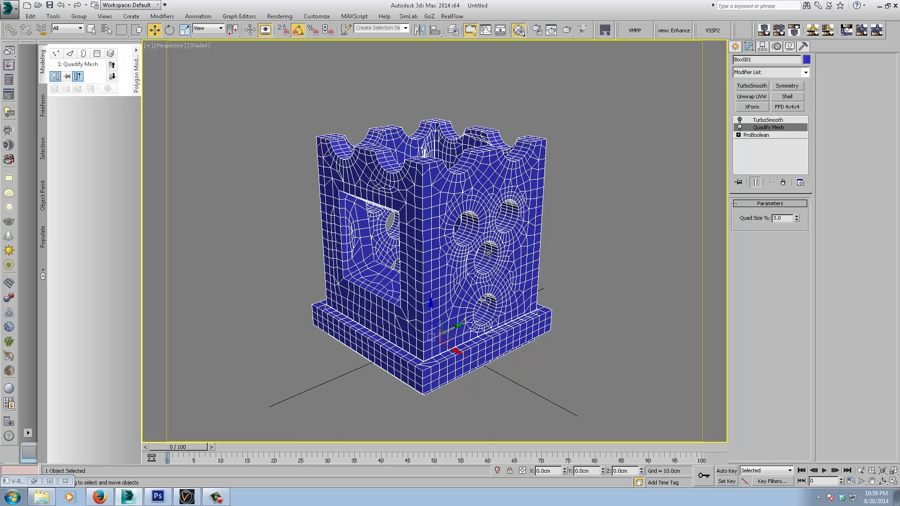
# Re-enable TurboSmooth and show its settings, orbiting around the smoothed tower
pyautogui.click(740, 120)
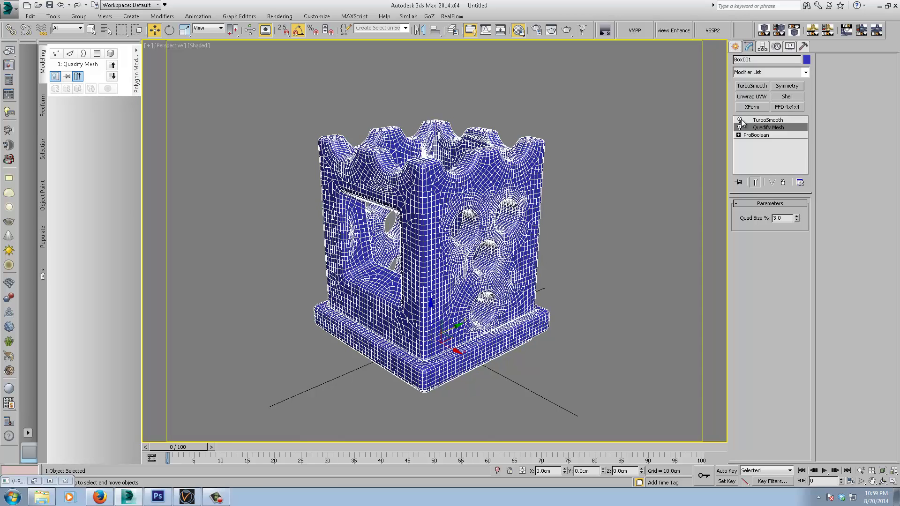
pyautogui.click(769, 121)
pyautogui.moveTo(569, 251)
pyautogui.keyDown('alt'); pyautogui.mouseDown(button='middle')
pyautogui.moveTo(549, 265)
pyautogui.moveTo(559, 255)
pyautogui.mouseUp(button='middle'); pyautogui.keyUp('alt')
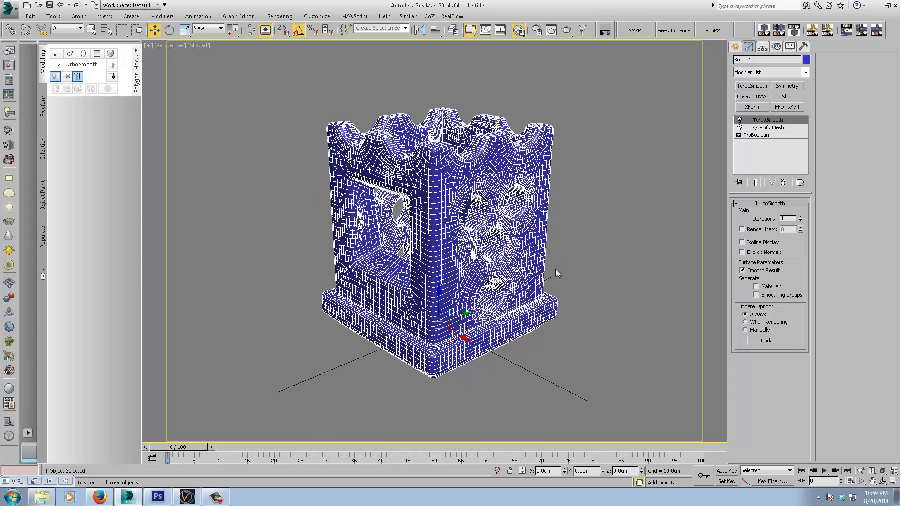
pyautogui.keyDown('alt'); pyautogui.moveTo(558, 275); pyautogui.dragTo(566, 297, button='middle'); pyautogui.keyUp('alt')
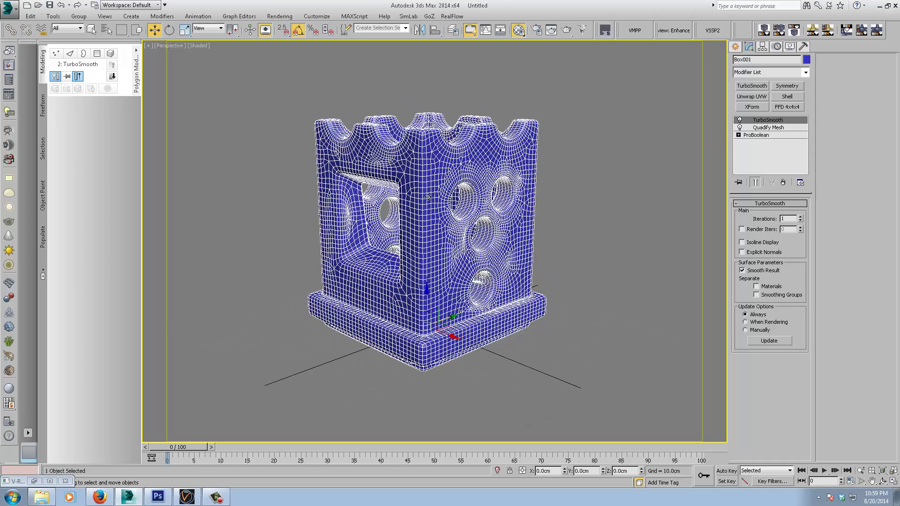
pyautogui.keyDown('alt'); pyautogui.moveTo(428, 210); pyautogui.dragTo(466, 177, button='middle'); pyautogui.keyUp('alt')
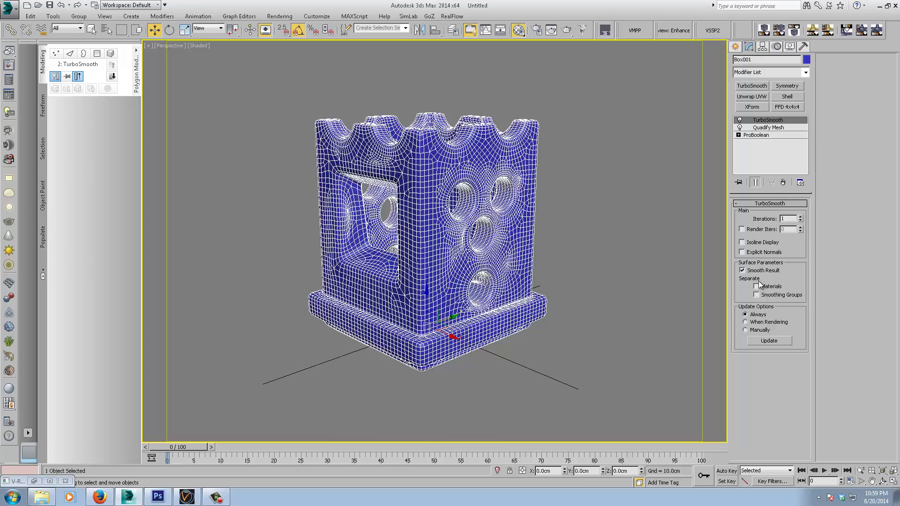
# Check Separate by Smoothing Groups in TurboSmooth and orbit to inspect the edges
pyautogui.click(757, 296)
pyautogui.keyDown('alt'); pyautogui.moveTo(637, 230); pyautogui.dragTo(573, 204, button='middle'); pyautogui.keyUp('alt')
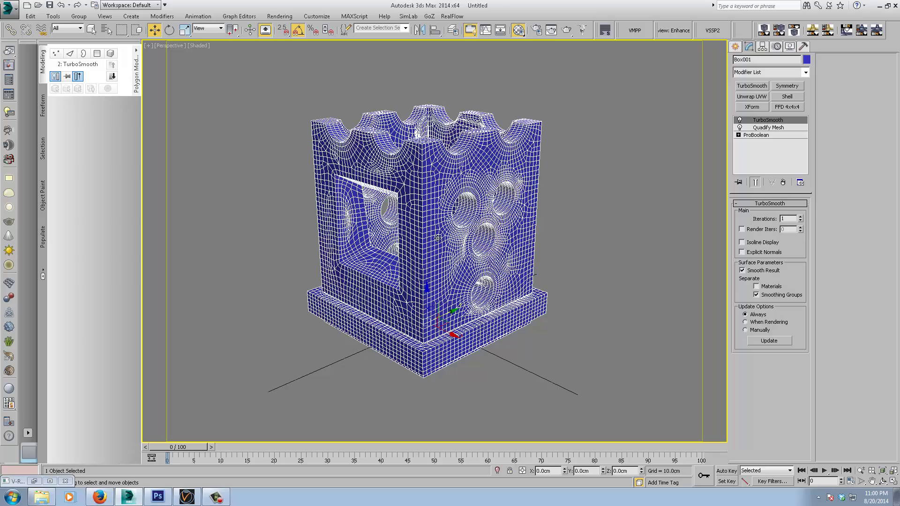
pyautogui.moveTo(380, 166)
pyautogui.keyDown('alt'); pyautogui.mouseDown(button='middle')
pyautogui.moveTo(474, 179)
pyautogui.moveTo(388, 182)
pyautogui.mouseUp(button='middle'); pyautogui.keyUp('alt')
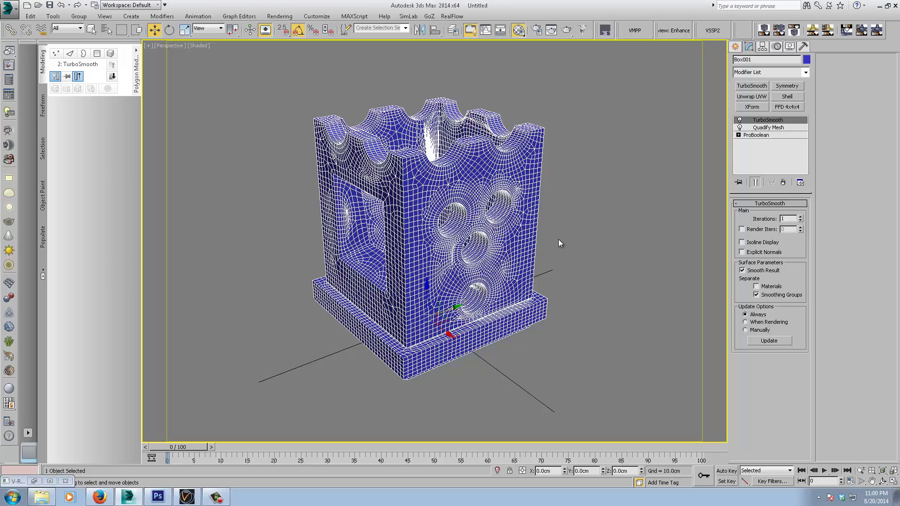
pyautogui.moveTo(560, 241)
pyautogui.keyDown('alt'); pyautogui.mouseDown(button='middle')
pyautogui.moveTo(442, 243)
pyautogui.moveTo(588, 223)
pyautogui.moveTo(573, 233)
pyautogui.mouseUp(button='middle'); pyautogui.keyUp('alt')
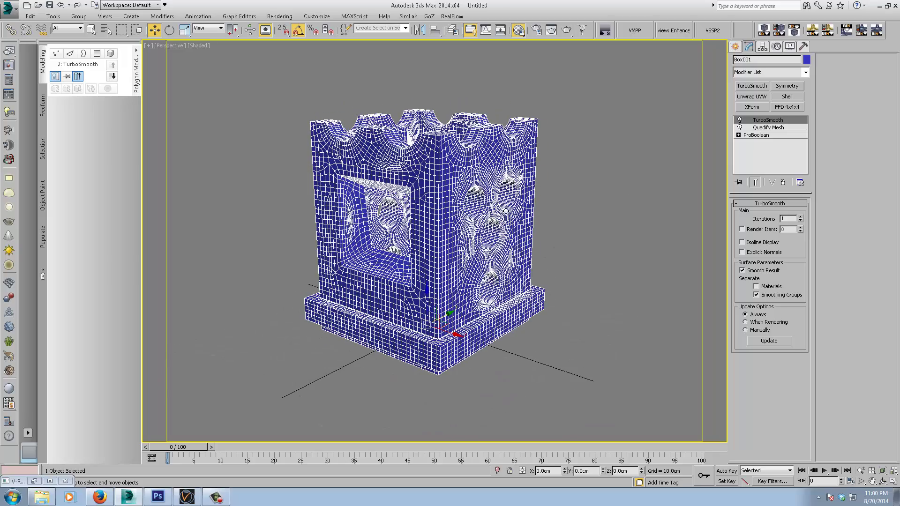
# Add a second TurboSmooth to the box and raise its Iterations to 2
pyautogui.click(755, 85)
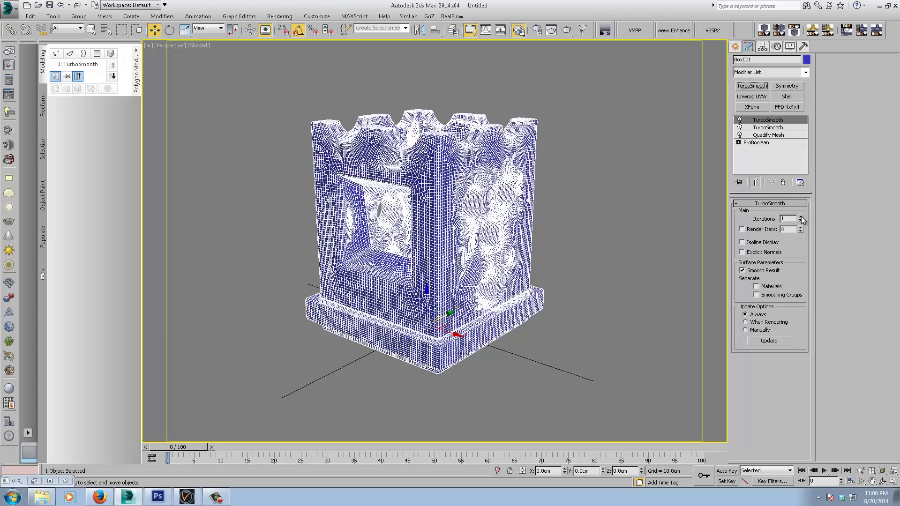
pyautogui.click(801, 217)
pyautogui.keyDown('alt'); pyautogui.moveTo(701, 212); pyautogui.dragTo(595, 207, button='middle'); pyautogui.keyUp('alt')
pyautogui.click(603, 268)
# Inspect the dense smoothed mesh in wireframe and edged faces, then return to plain Shaded
pyautogui.scroll(3, 603, 205)
pyautogui.scroll(-3, 603, 204)
pyautogui.press('F3')
pyautogui.press('F4')
pyautogui.scroll(5, 452, 258)
pyautogui.moveTo(452, 257)
pyautogui.mouseDown(button='middle')
pyautogui.moveTo(410, 254)
pyautogui.moveTo(436, 231)
pyautogui.moveTo(457, 336)
pyautogui.mouseUp(button='middle')
pyautogui.scroll(2, 409, 254)
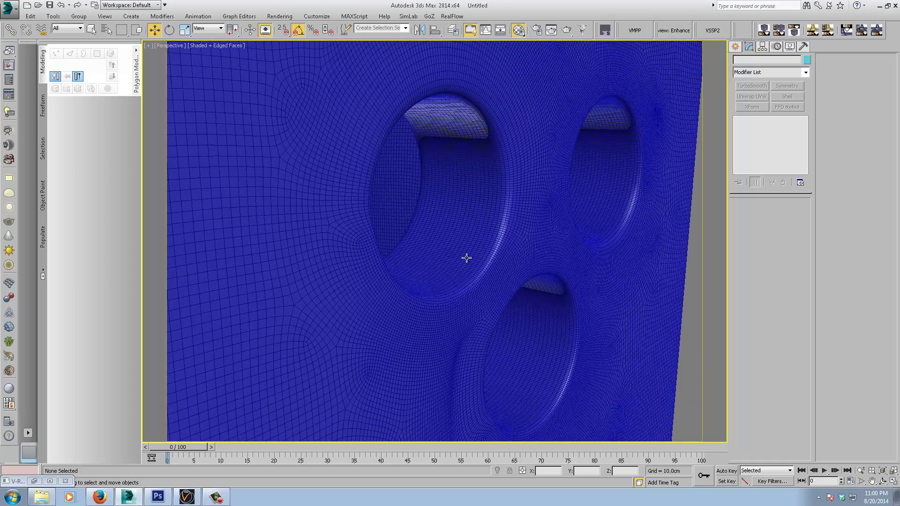
pyautogui.scroll(-6, 478, 255)
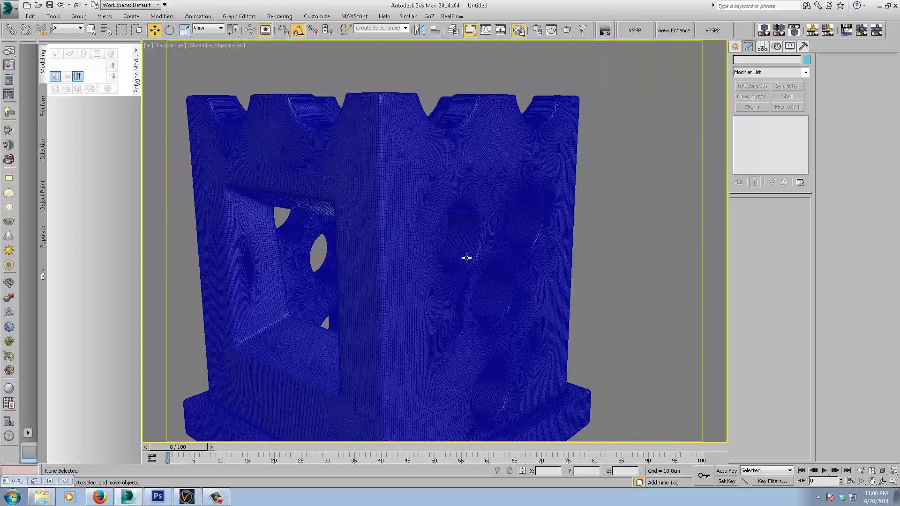
pyautogui.keyDown('alt'); pyautogui.moveTo(478, 255); pyautogui.dragTo(442, 261, button='middle'); pyautogui.keyUp('alt')
pyautogui.scroll(8, 464, 215)
pyautogui.scroll(-8, 465, 215)
pyautogui.moveTo(491, 291)
pyautogui.keyDown('alt'); pyautogui.mouseDown(button='middle')
pyautogui.moveTo(536, 258)
pyautogui.moveTo(529, 266)
pyautogui.moveTo(525, 173)
pyautogui.mouseUp(button='middle'); pyautogui.keyUp('alt')
pyautogui.press('F4')
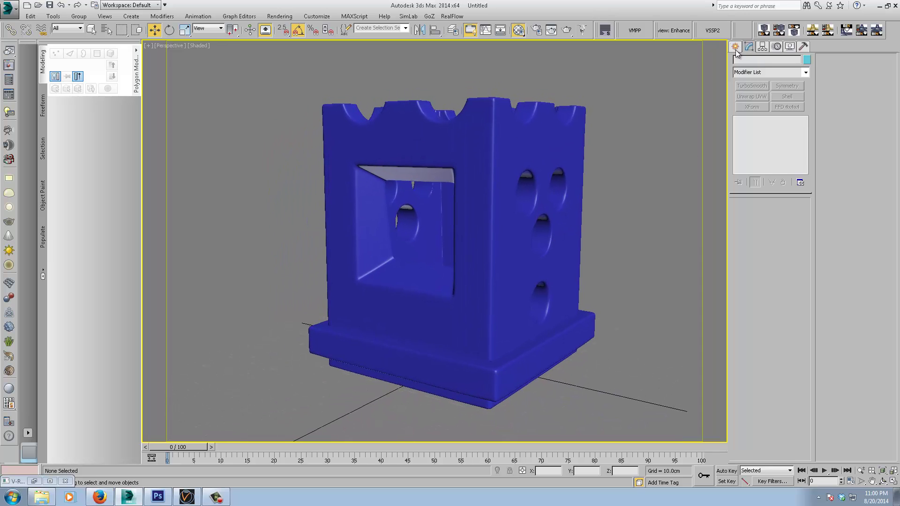
# Select Box001, show its ProBoolean parameters and pick the '3: Subtr - Pyramid001' operand
pyautogui.click(424, 167)
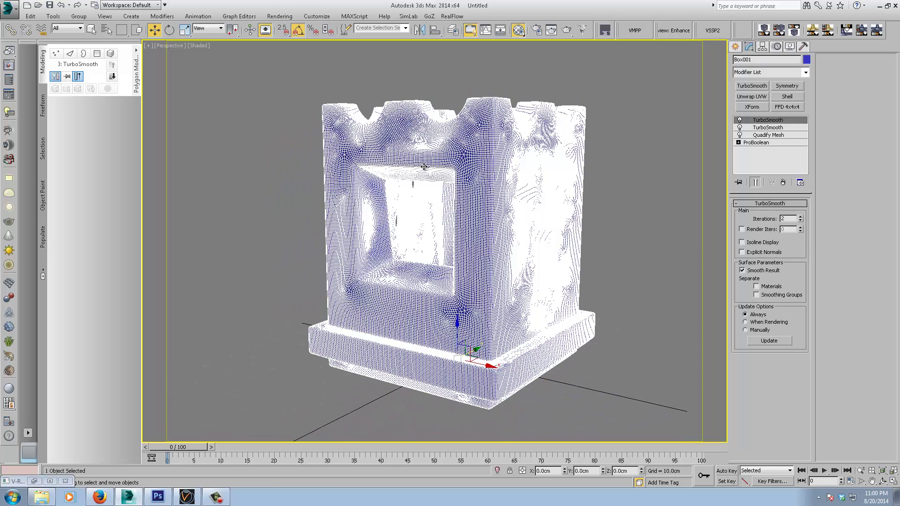
pyautogui.click(768, 144)
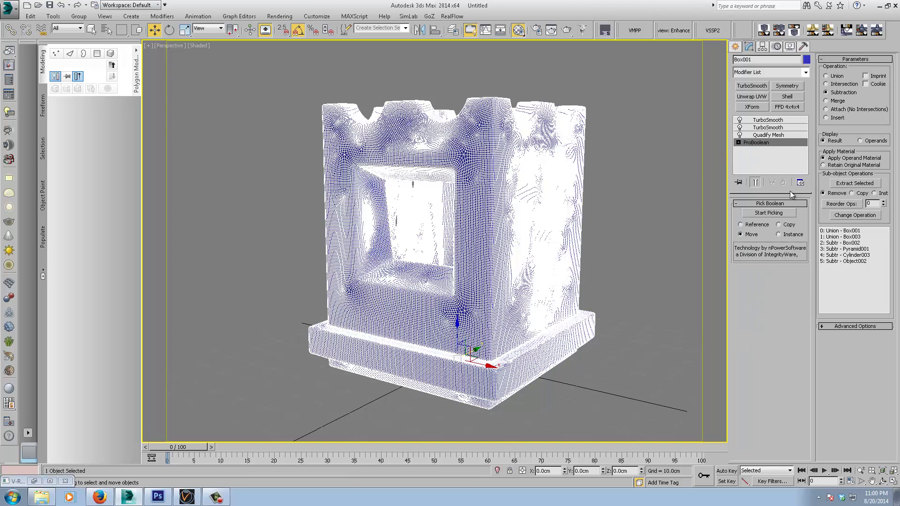
pyautogui.click(850, 249)
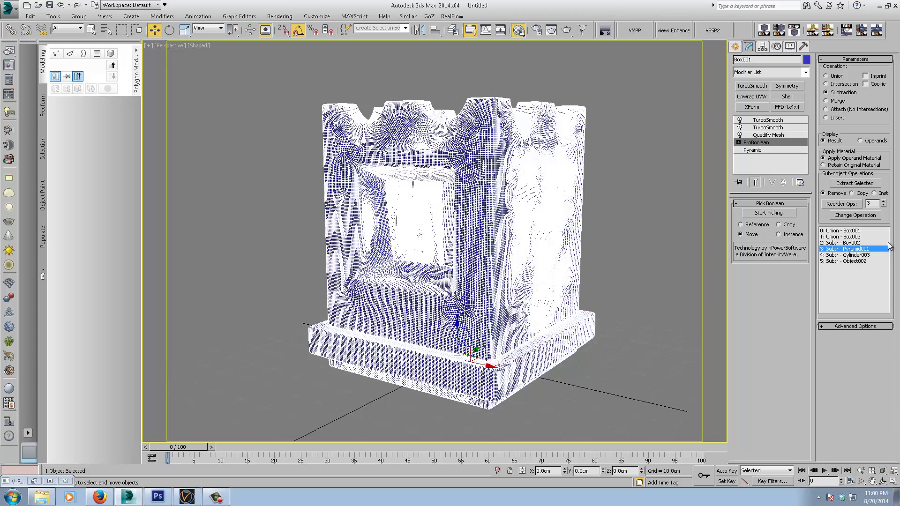
pyautogui.keyDown('alt'); pyautogui.moveTo(550, 276); pyautogui.dragTo(407, 191, button='middle'); pyautogui.keyUp('alt')
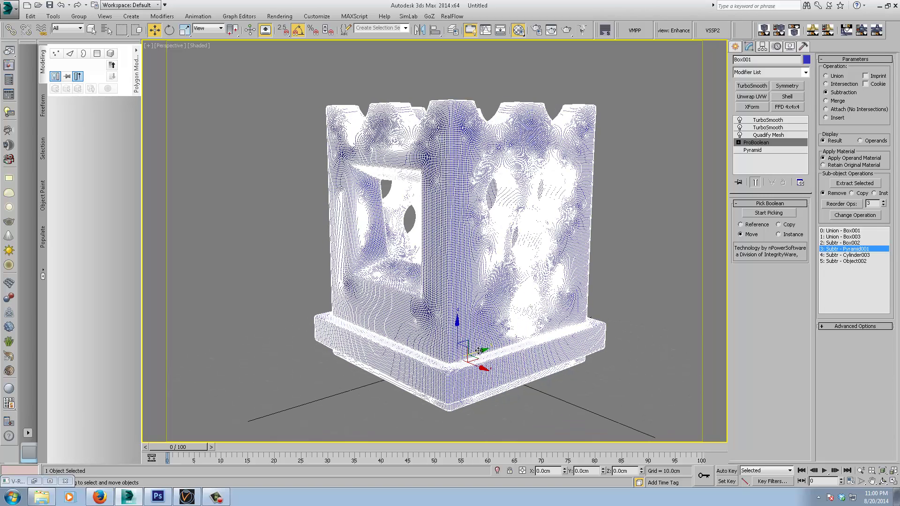
# Turn off Display Selected with Edged Faces and apply it to all views
pyautogui.rightClick(894, 471)
pyautogui.click(330, 238)
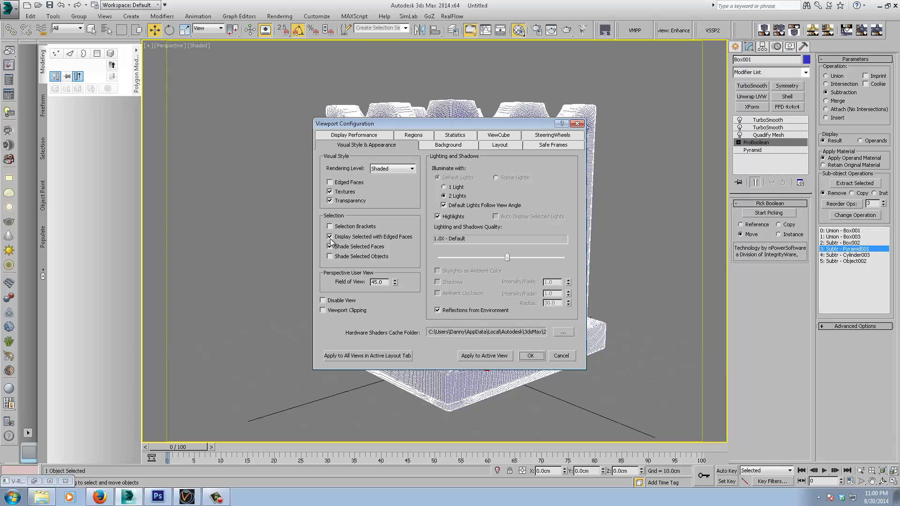
pyautogui.click(389, 356)
pyautogui.click(535, 356)
pyautogui.moveTo(574, 280); pyautogui.dragTo(586, 274, button='middle')
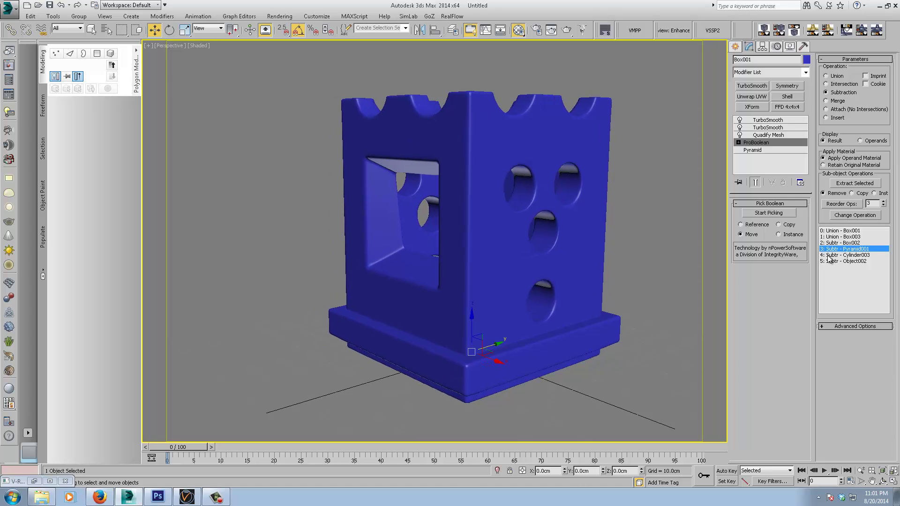
# Edit the ProBoolean operands and move Pyramid001 along Y to shift the window opening
pyautogui.click(739, 142)
pyautogui.click(759, 151)
pyautogui.moveTo(390, 220)
pyautogui.mouseDown()
pyautogui.moveTo(371, 222)
pyautogui.moveTo(392, 219)
pyautogui.mouseUp()
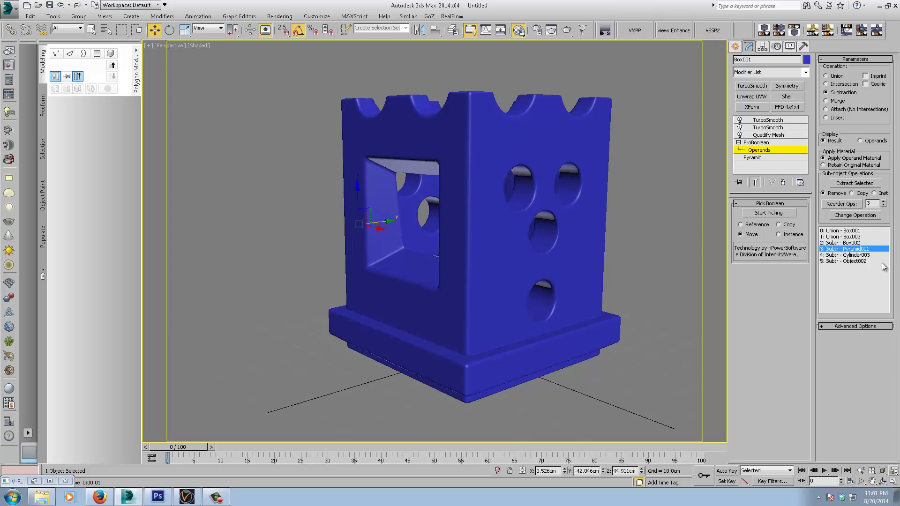
# Raise the Cylinder003 cut along Z to reshape the top notches, then leave operand editing
pyautogui.click(863, 255)
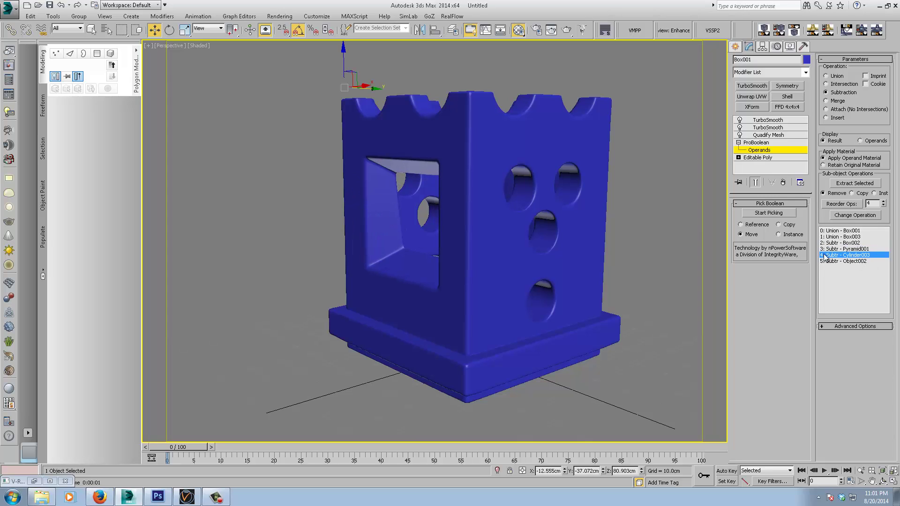
pyautogui.keyDown('alt'); pyautogui.moveTo(572, 257); pyautogui.dragTo(564, 262, button='middle'); pyautogui.keyUp('alt')
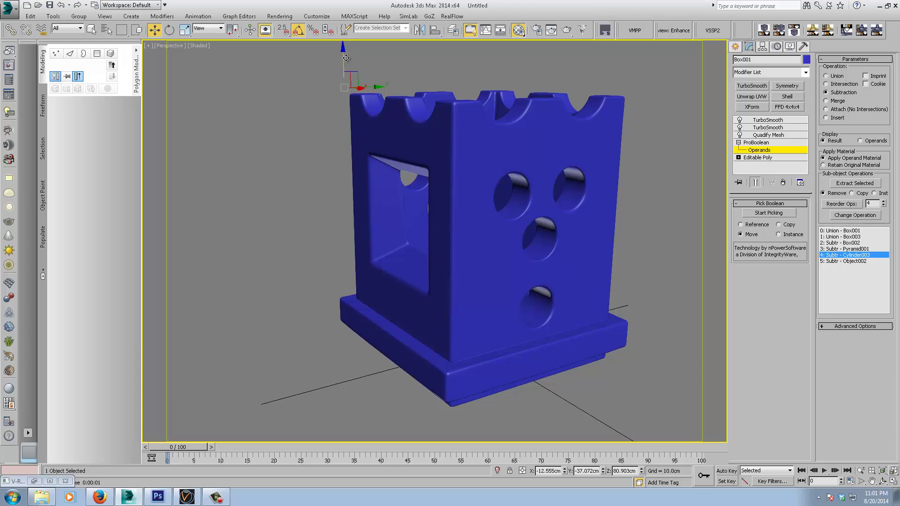
pyautogui.moveTo(347, 59)
pyautogui.mouseDown()
pyautogui.moveTo(345, 45)
pyautogui.moveTo(345, 62)
pyautogui.mouseUp()
pyautogui.scroll(4, 443, 201)
pyautogui.keyDown('alt'); pyautogui.moveTo(567, 199); pyautogui.dragTo(511, 198, button='middle'); pyautogui.keyUp('alt')
pyautogui.scroll(-3, 443, 202)
pyautogui.scroll(1, 496, 198)
pyautogui.click(763, 143)
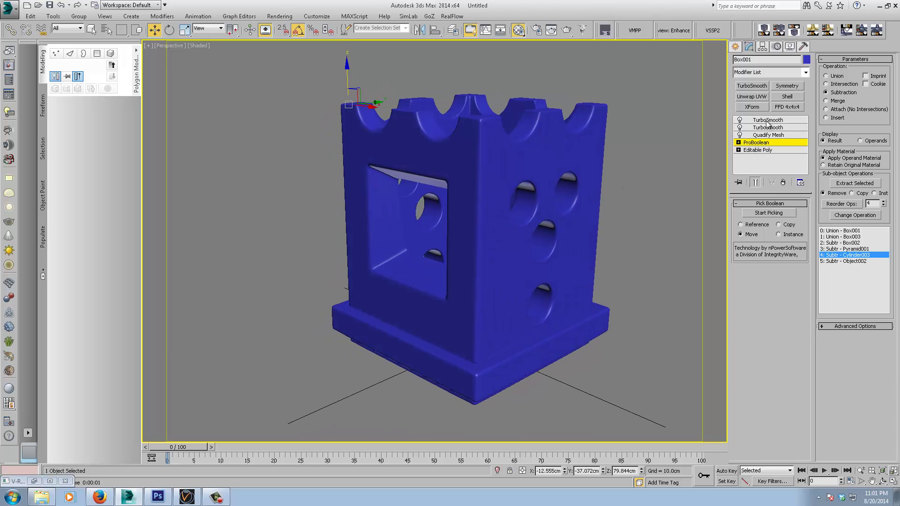
pyautogui.click(768, 120)
pyautogui.moveTo(534, 221); pyautogui.dragTo(519, 239, button='middle')
# Turn on viewport statistics with 7 and add a ProOptimizer modifier to the box
pyautogui.press('7')
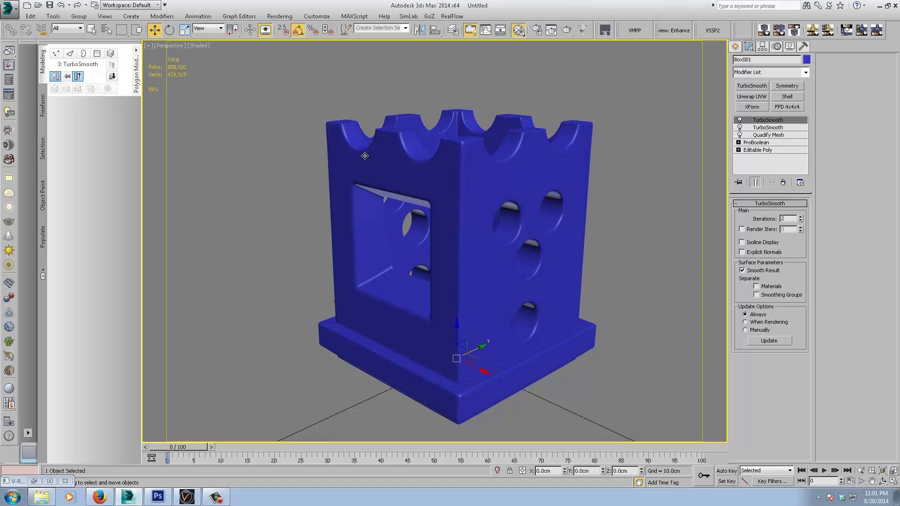
pyautogui.moveTo(368, 158); pyautogui.dragTo(362, 167, button='middle')
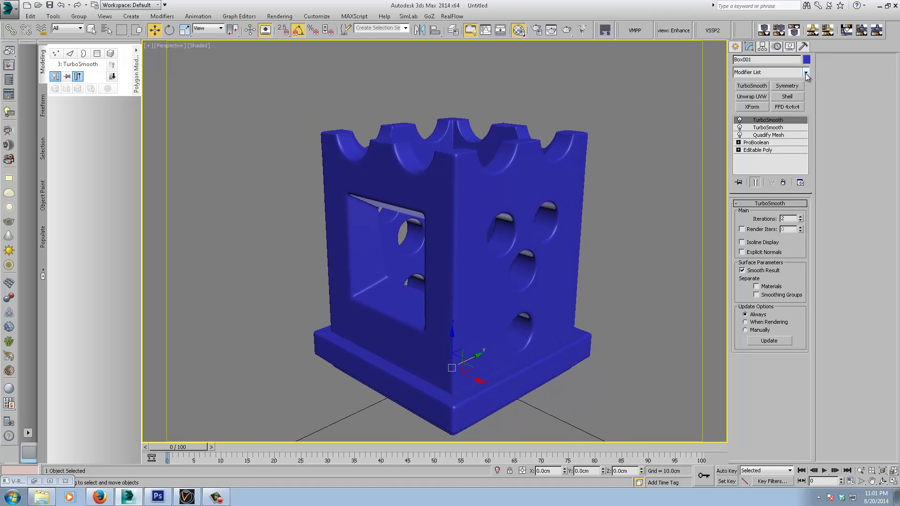
pyautogui.click(805, 73)
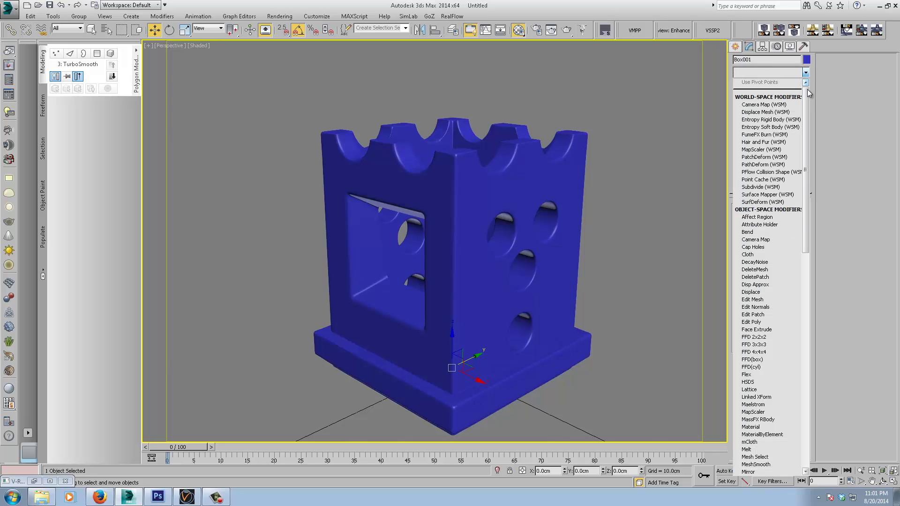
pyautogui.moveTo(807, 96); pyautogui.dragTo(814, 210)
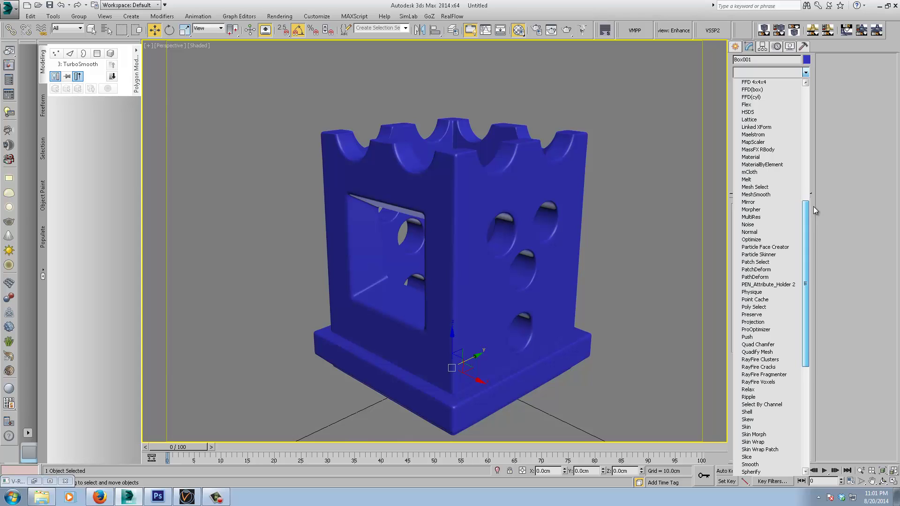
pyautogui.moveTo(814, 206); pyautogui.dragTo(817, 238)
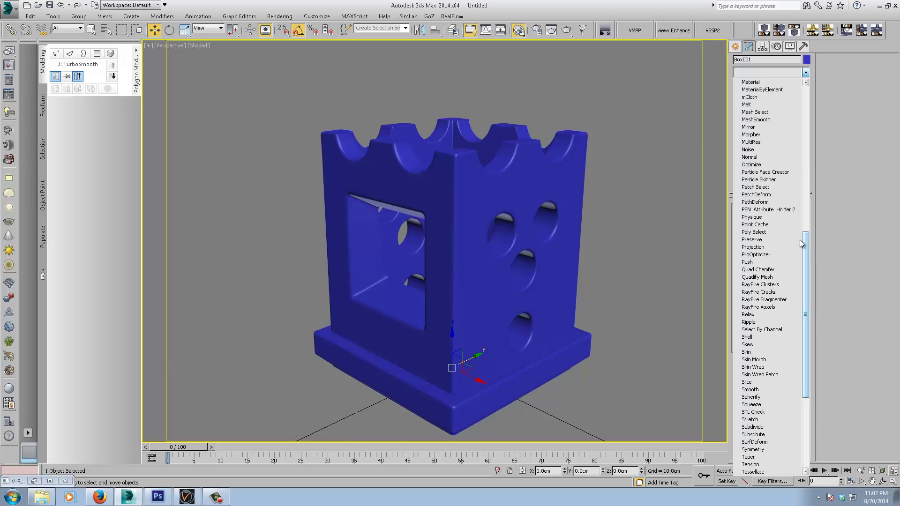
pyautogui.click(755, 254)
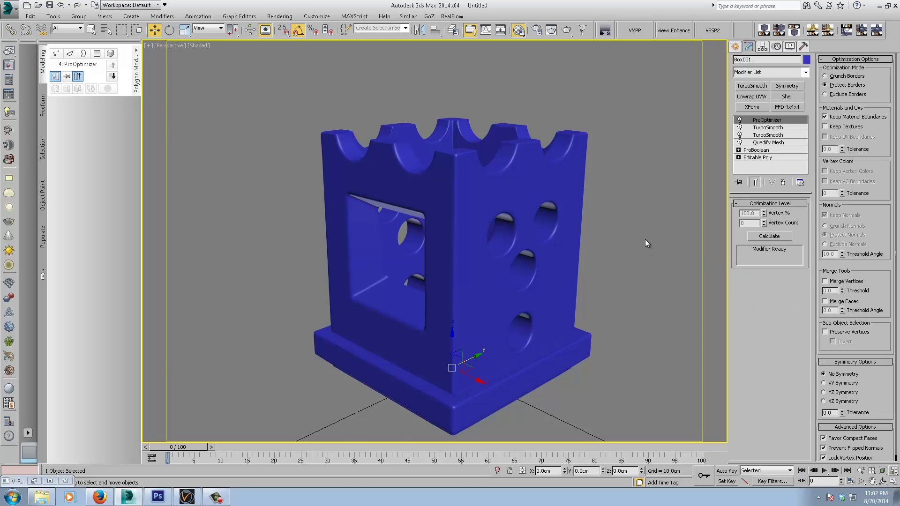
# Calculate ProOptimizer on the box, then Shift-drag a copy of the tower to the right
pyautogui.click(770, 237)
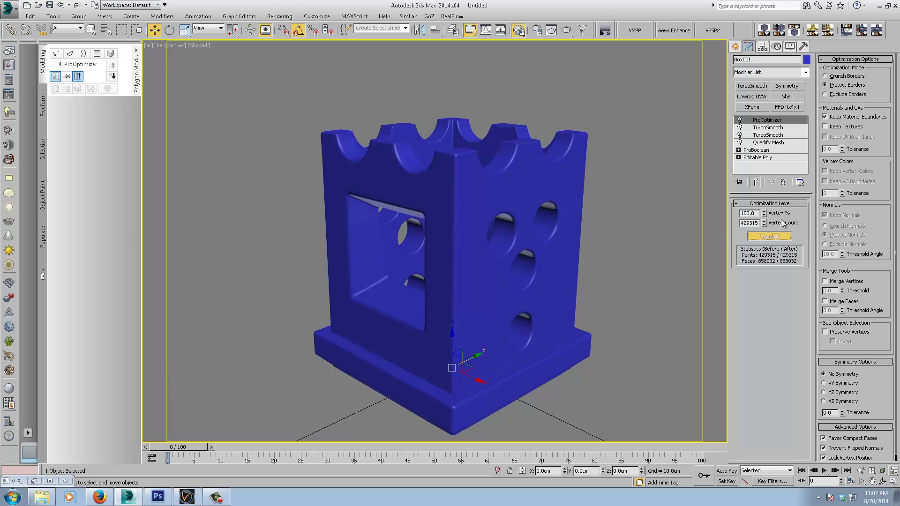
pyautogui.keyDown('alt'); pyautogui.moveTo(667, 238); pyautogui.dragTo(342, 245, button='middle'); pyautogui.keyUp('alt')
pyautogui.scroll(-3, 401, 249)
pyautogui.keyDown('shift'); pyautogui.moveTo(343, 305); pyautogui.dragTo(542, 304); pyautogui.keyUp('shift')
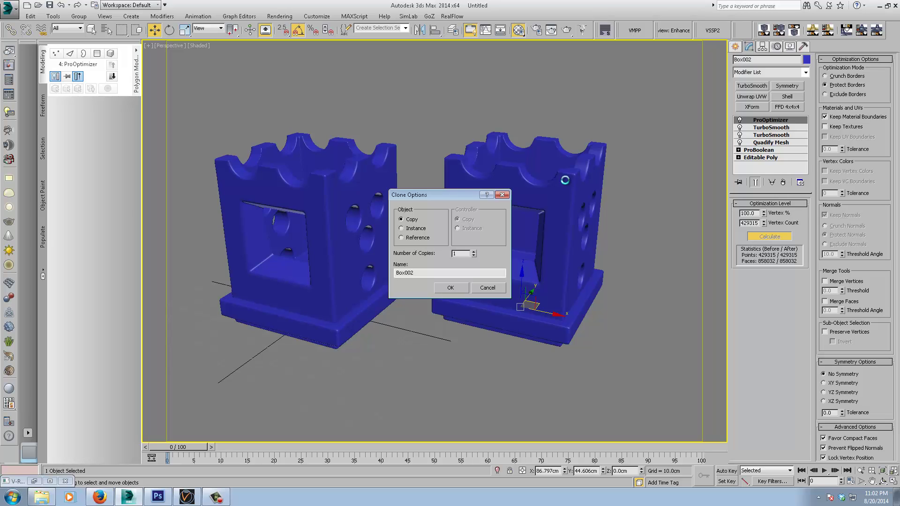
# Create the Box002 copy and set its ProOptimizer Vertex % to 20
pyautogui.press('Return')
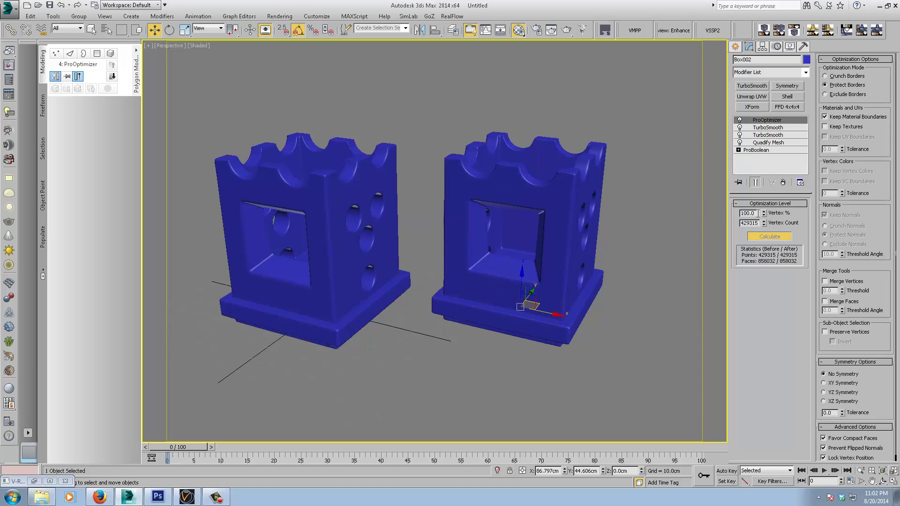
pyautogui.doubleClick(758, 213)
pyautogui.write('20')
pyautogui.press('Return')
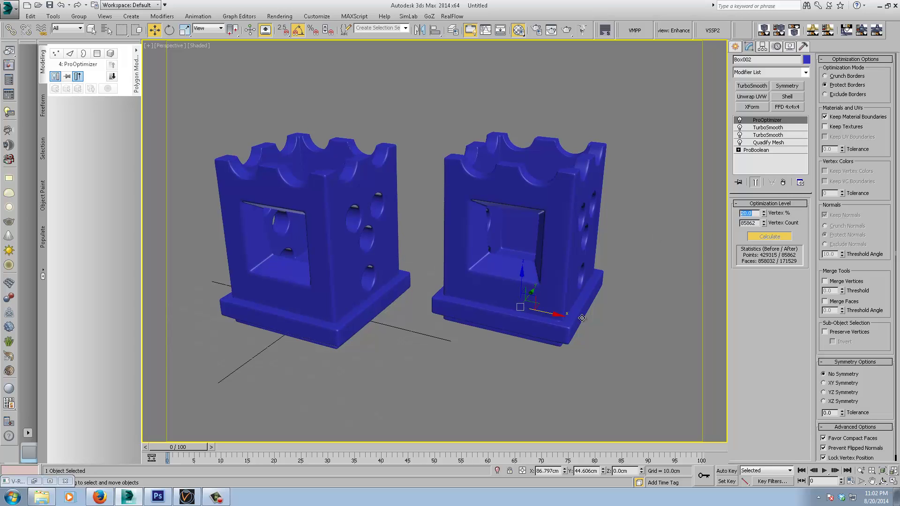
# Compare both towers with viewport statistics, then delete the Box002 test copy
pyautogui.moveTo(589, 317); pyautogui.dragTo(591, 345, button='middle')
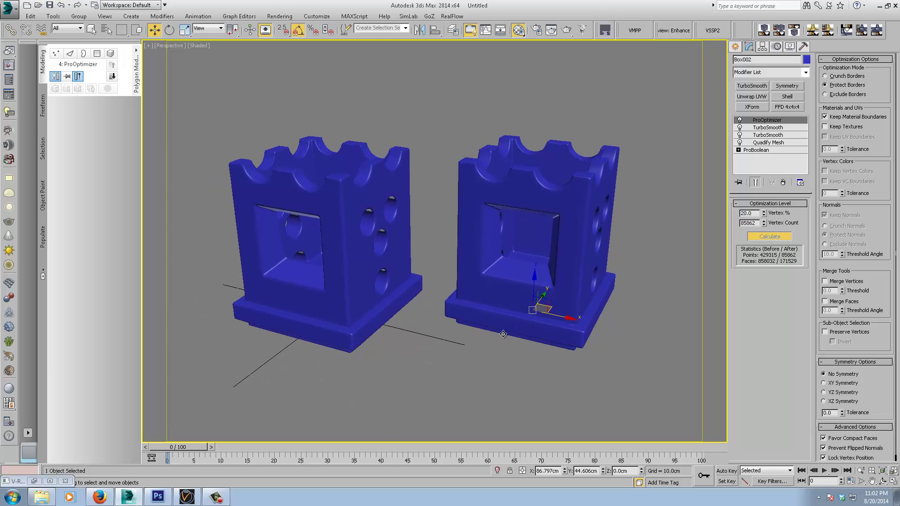
pyautogui.press('7')
pyautogui.moveTo(230, 127); pyautogui.dragTo(245, 112, button='middle')
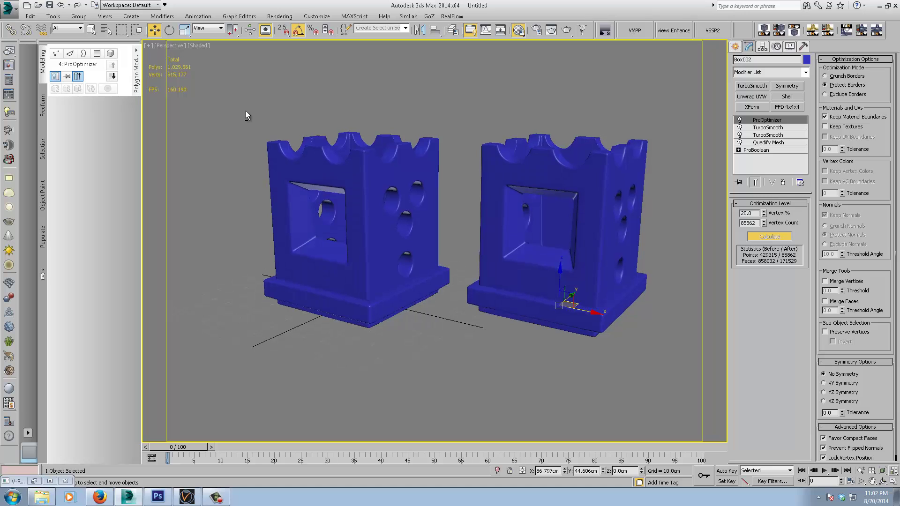
pyautogui.moveTo(395, 172); pyautogui.dragTo(377, 174, button='middle')
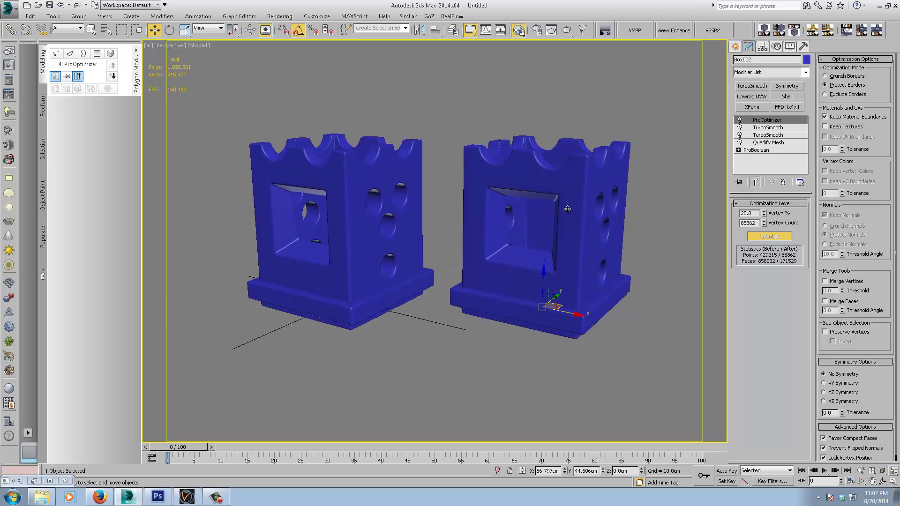
pyautogui.keyDown('alt'); pyautogui.moveTo(579, 227); pyautogui.dragTo(557, 206, button='middle'); pyautogui.keyUp('alt')
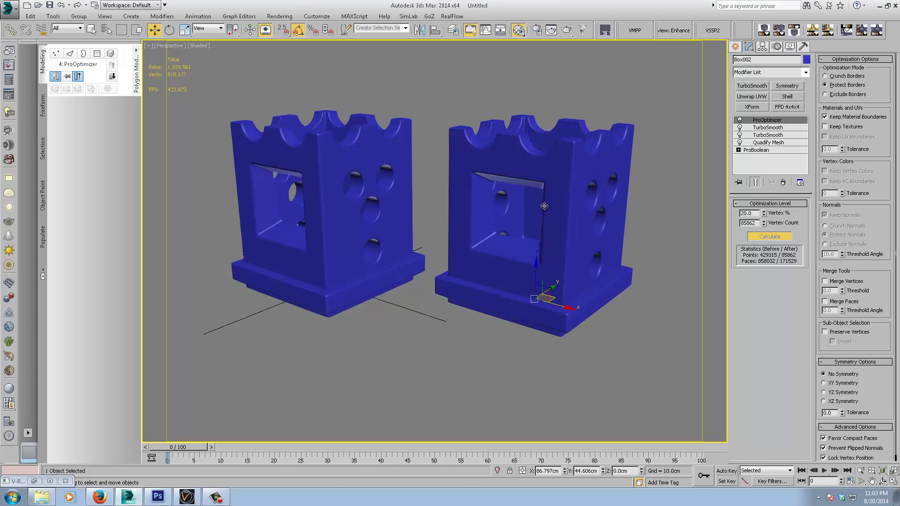
pyautogui.press('Delete')
# Select Box001 and set its ProOptimizer Vertex % to 20
pyautogui.click(326, 203)
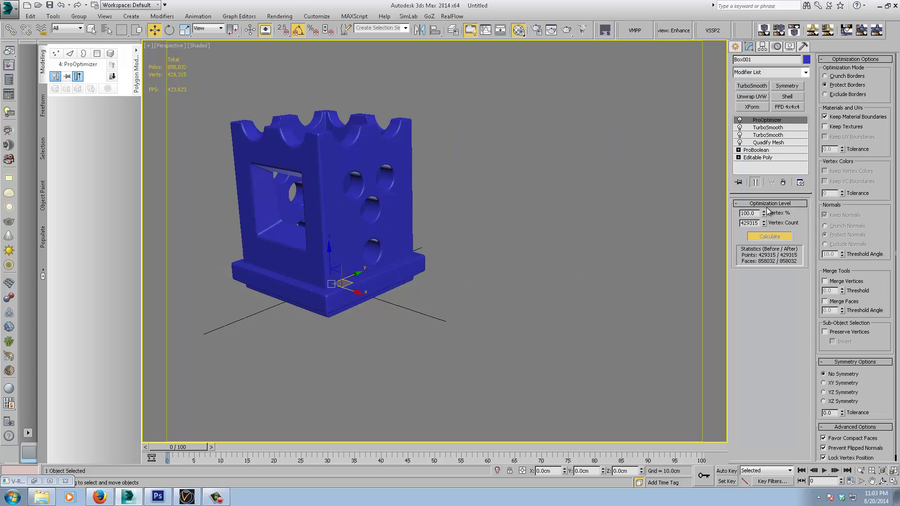
pyautogui.doubleClick(748, 213)
pyautogui.write('20')
pyautogui.press('Return')
pyautogui.moveTo(440, 213); pyautogui.dragTo(508, 292, button='middle')
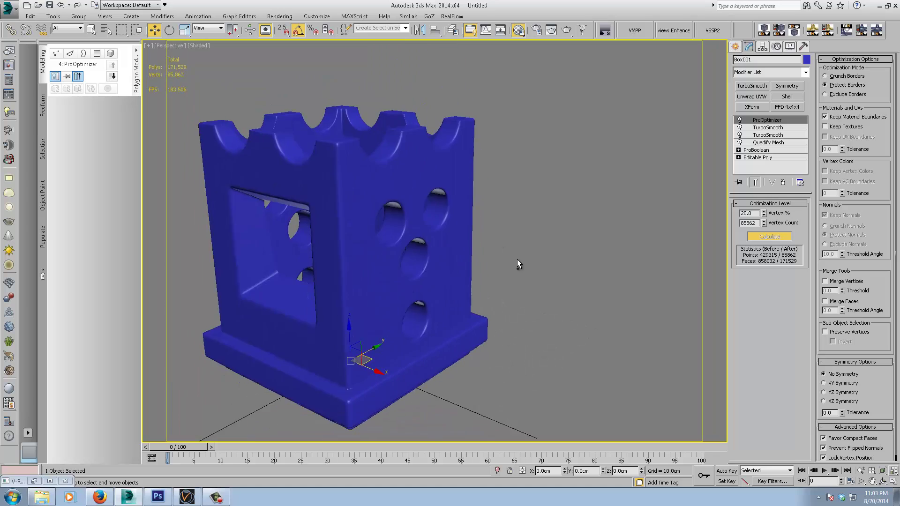
pyautogui.scroll(5, 466, 250)
pyautogui.scroll(-4, 466, 250)
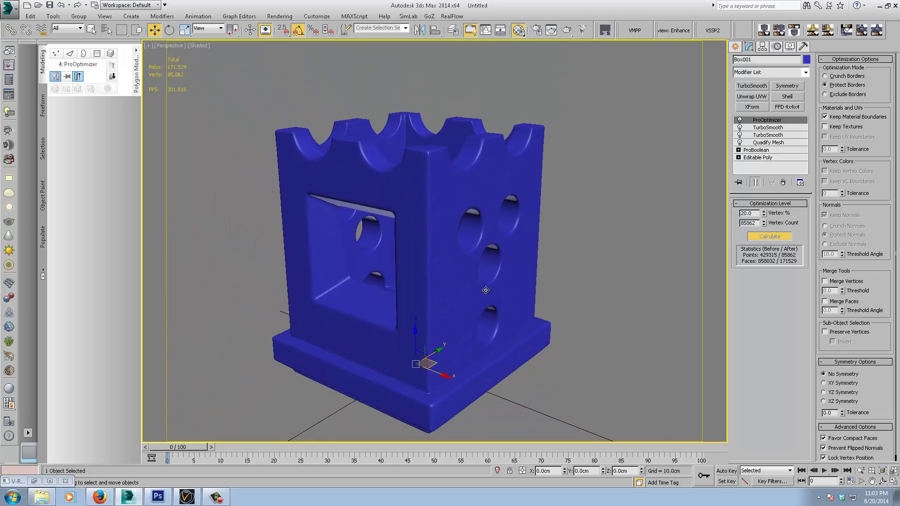
# Compare full resolution against 20% with undo/redo, then commit a 5% vertex target
pyautogui.hotkey('ctrl', 'z')
pyautogui.hotkey('ctrl', 'y')
pyautogui.hotkey('ctrl', 'z')
pyautogui.hotkey('ctrl', 'y')
pyautogui.press('Return')
pyautogui.keyDown('alt'); pyautogui.moveTo(518, 292); pyautogui.dragTo(490, 277, button='middle'); pyautogui.keyUp('alt')
pyautogui.keyDown('alt'); pyautogui.moveTo(503, 222); pyautogui.dragTo(513, 297, button='middle'); pyautogui.keyUp('alt')
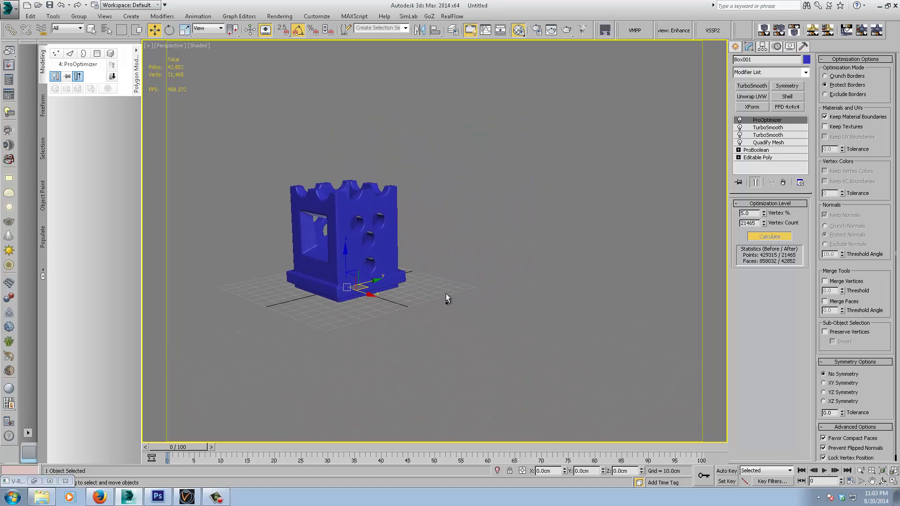
pyautogui.keyDown('ctrl'); pyautogui.keyDown('alt'); pyautogui.moveTo(475, 324); pyautogui.dragTo(495, 316, button='middle'); pyautogui.keyUp('alt'); pyautogui.keyUp('ctrl')
pyautogui.scroll(4, 534, 337)
pyautogui.scroll(-2, 542, 329)
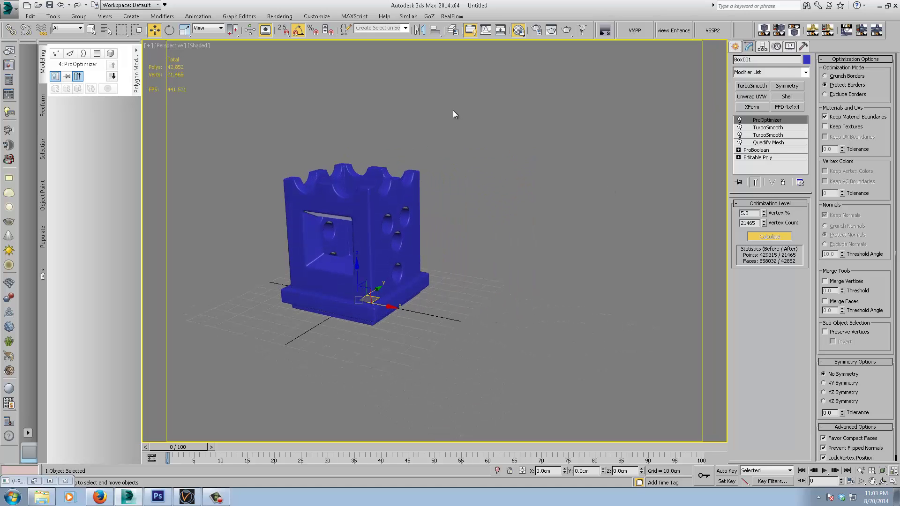
# Switch the viewport to Clay display and orbit to a front view of the tower
pyautogui.click(197, 44)
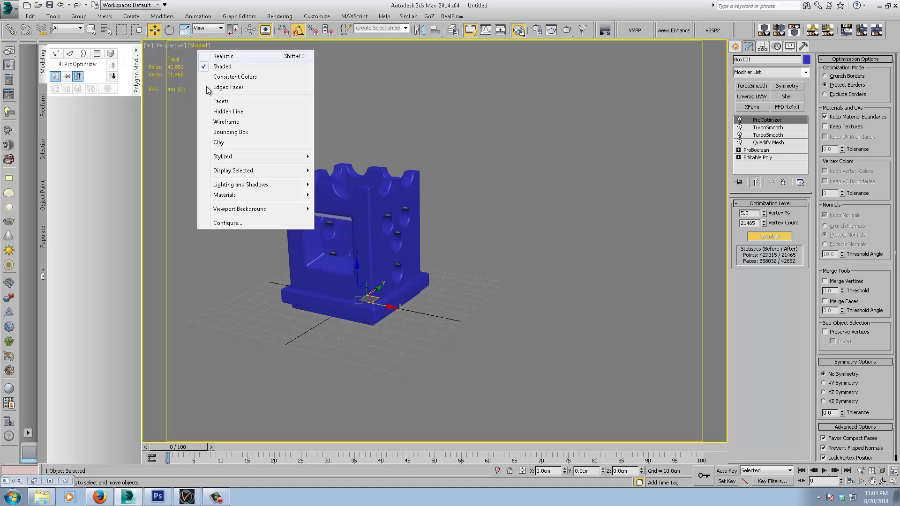
pyautogui.click(225, 146)
pyautogui.keyDown('alt'); pyautogui.moveTo(563, 302); pyautogui.dragTo(517, 281, button='middle'); pyautogui.keyUp('alt')
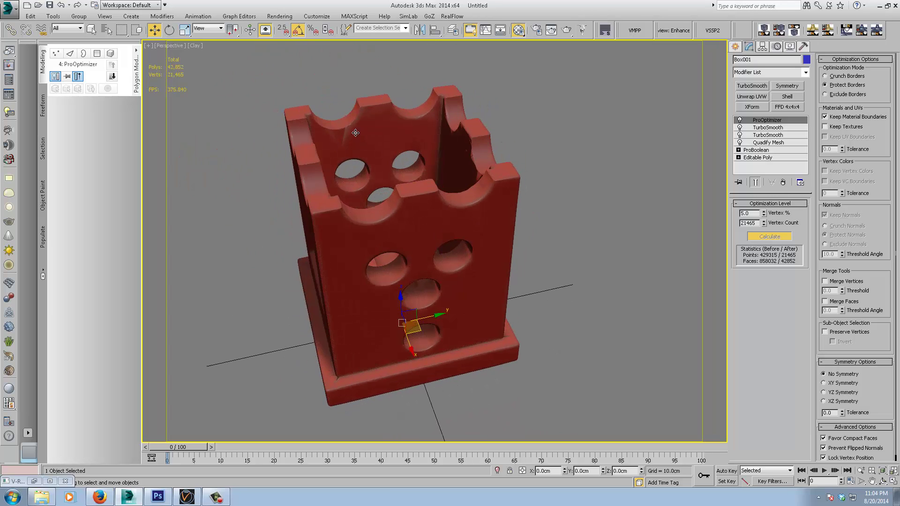
pyautogui.keyDown('alt'); pyautogui.moveTo(347, 138); pyautogui.dragTo(376, 171, button='middle'); pyautogui.keyUp('alt')
# Set ProOptimizer Vertex % to 10, then return the viewport to Shaded display
pyautogui.write('10')
pyautogui.press('Return')
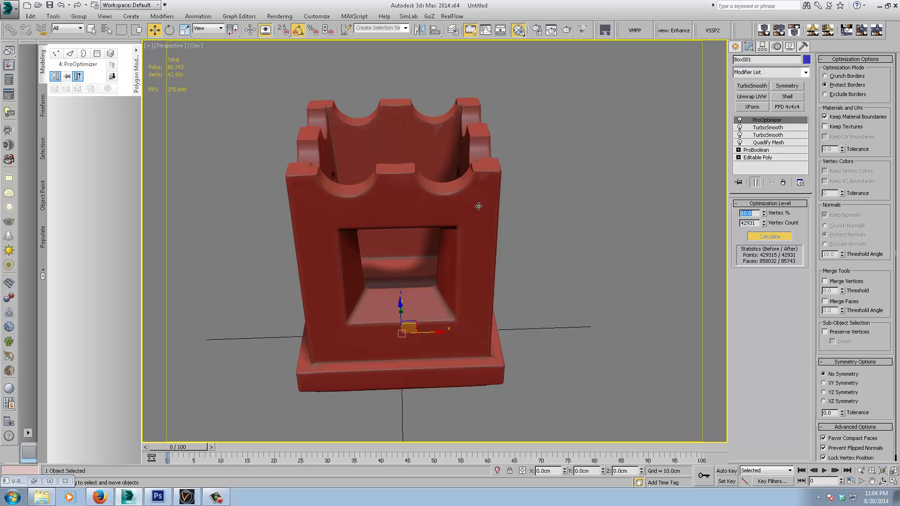
pyautogui.keyDown('alt'); pyautogui.moveTo(477, 202); pyautogui.dragTo(420, 128, button='middle'); pyautogui.keyUp('alt')
pyautogui.keyDown('alt'); pyautogui.moveTo(440, 188); pyautogui.dragTo(399, 169, button='middle'); pyautogui.keyUp('alt')
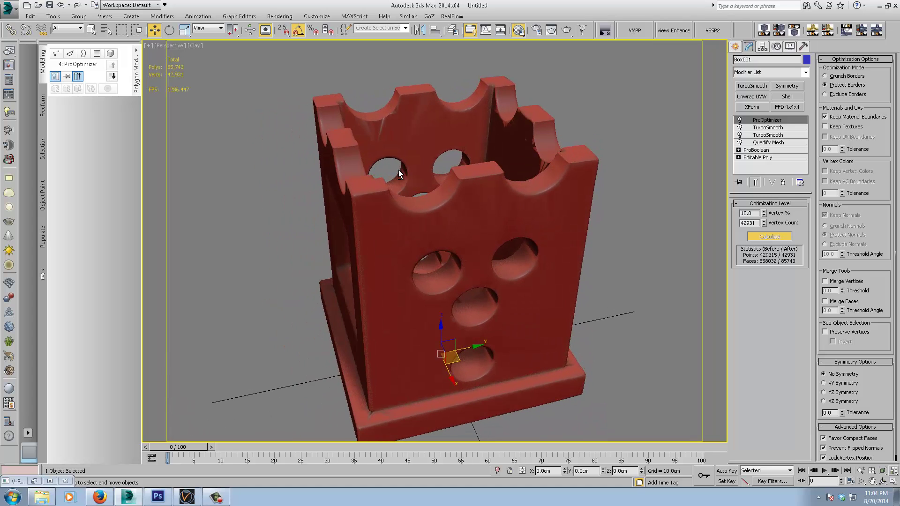
pyautogui.click(196, 45)
pyautogui.click(220, 66)
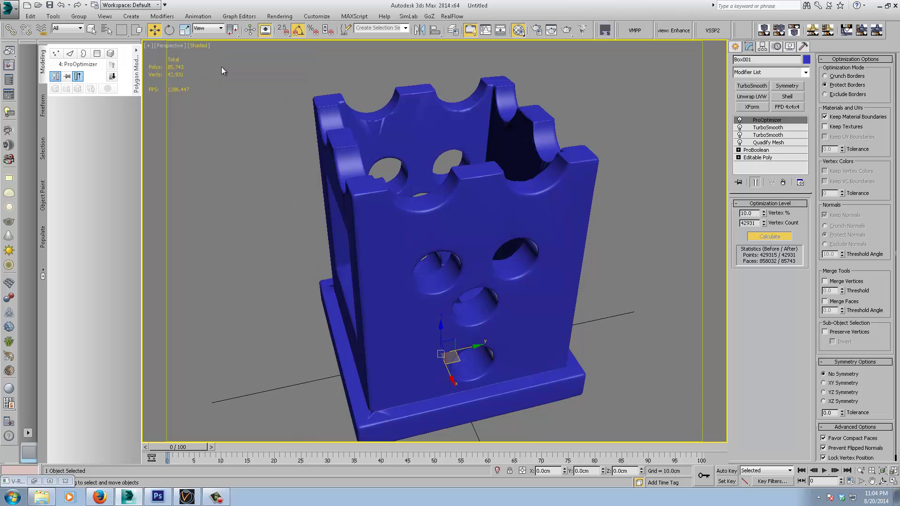
# Move from Quadify Mesh to the ProBoolean level to list its union and subtraction operands
pyautogui.keyDown('alt'); pyautogui.moveTo(403, 135); pyautogui.dragTo(364, 161, button='middle'); pyautogui.keyUp('alt')
pyautogui.moveTo(512, 235); pyautogui.dragTo(458, 201, button='middle')
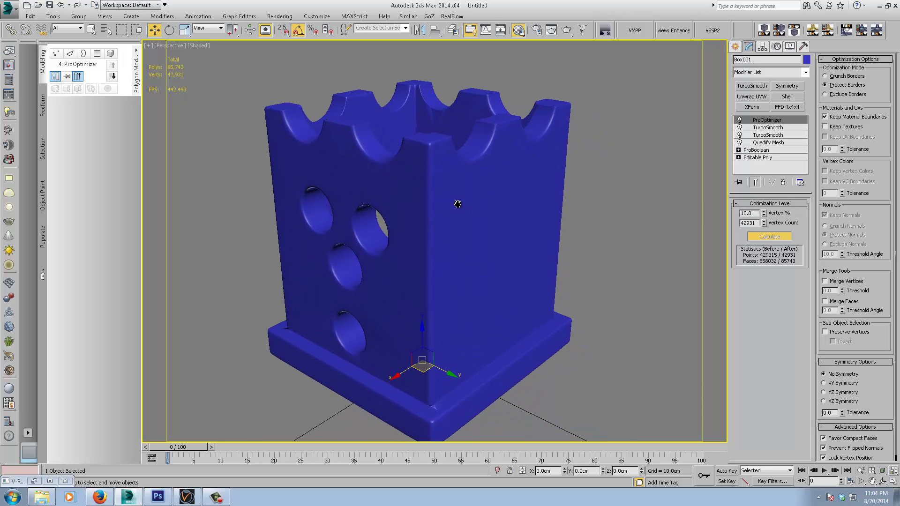
pyautogui.click(770, 143)
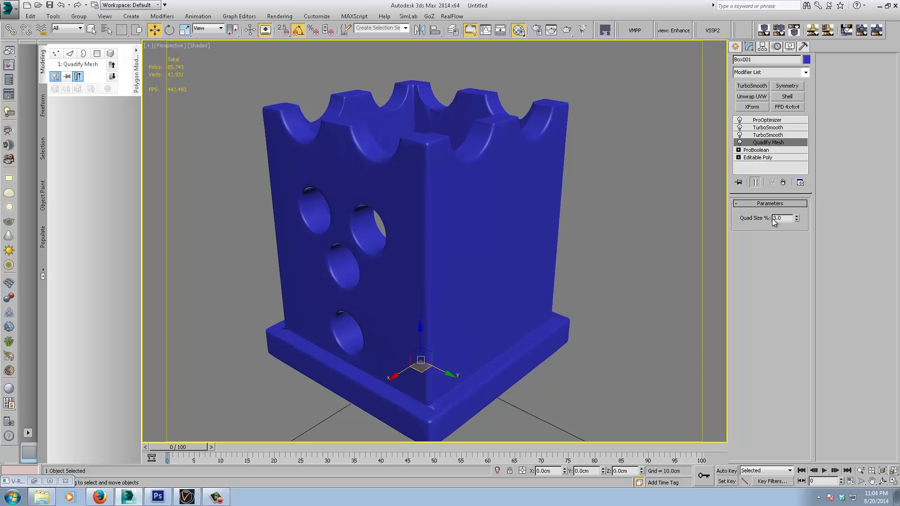
pyautogui.keyDown('alt'); pyautogui.moveTo(430, 198); pyautogui.dragTo(483, 230, button='middle'); pyautogui.keyUp('alt')
pyautogui.click(767, 151)
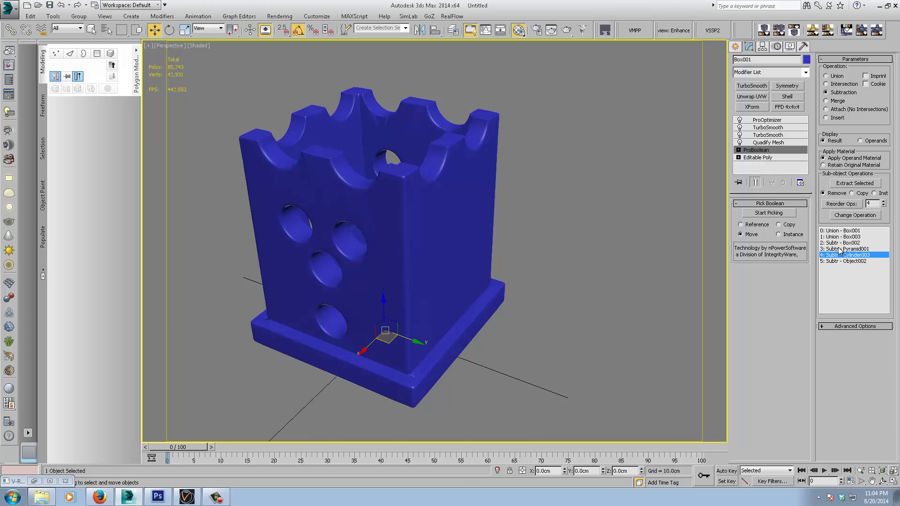
# Review Editable Poly, ProBoolean and Quadify Mesh levels with edged faces, then reselect Box001
pyautogui.click(764, 157)
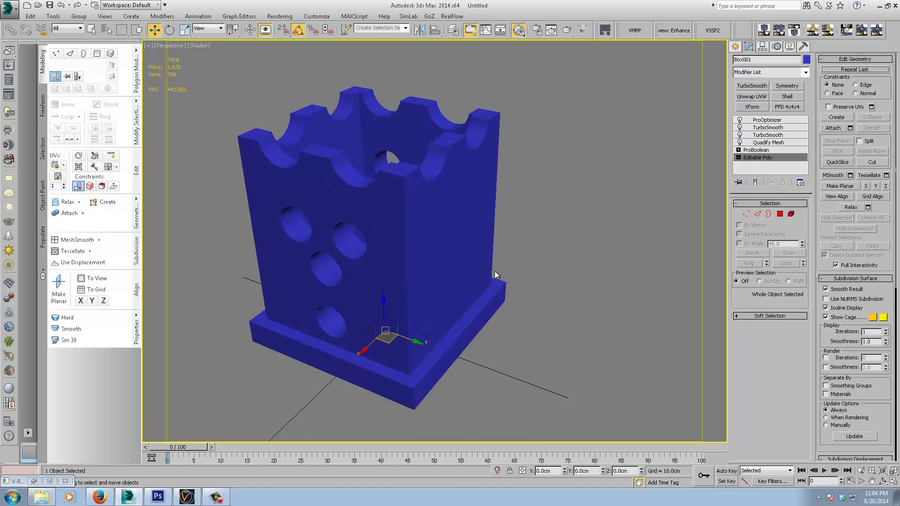
pyautogui.moveTo(494, 275)
pyautogui.mouseDown(button='middle')
pyautogui.moveTo(528, 273)
pyautogui.moveTo(438, 259)
pyautogui.mouseUp(button='middle')
pyautogui.press('F4')
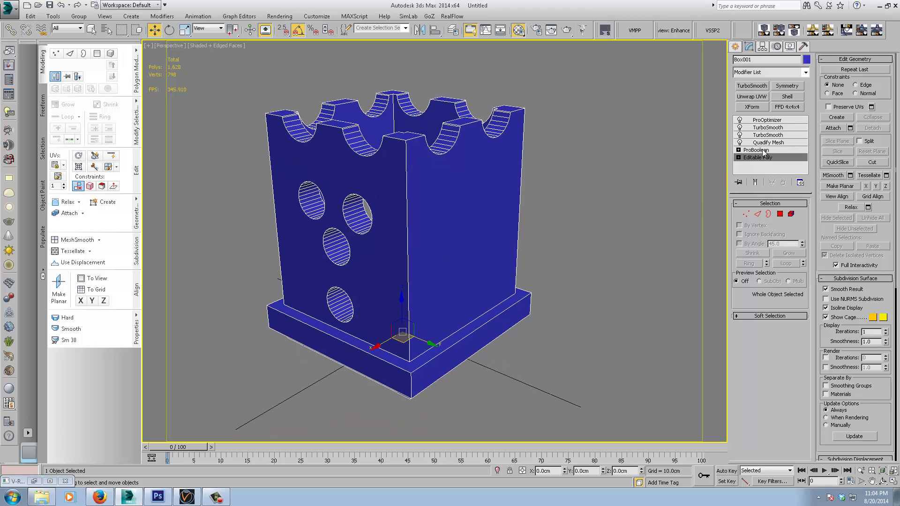
pyautogui.click(764, 151)
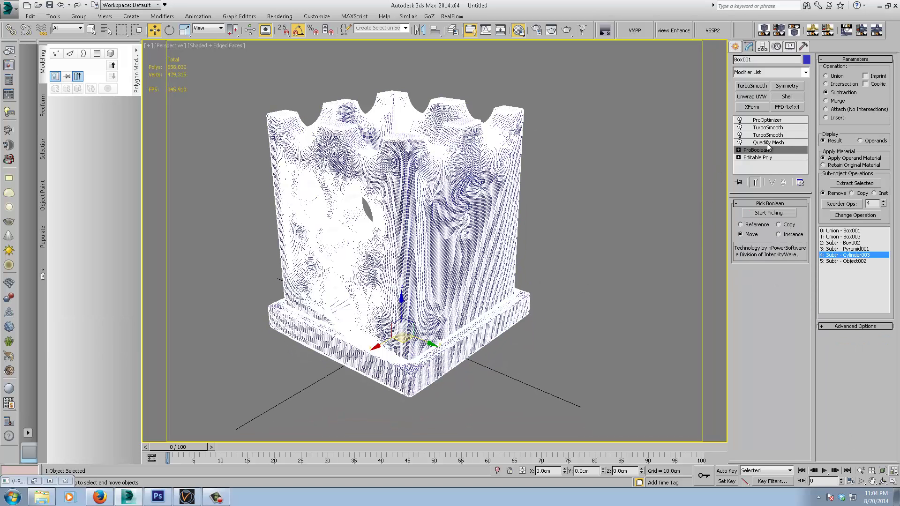
pyautogui.click(768, 142)
pyautogui.click(601, 192)
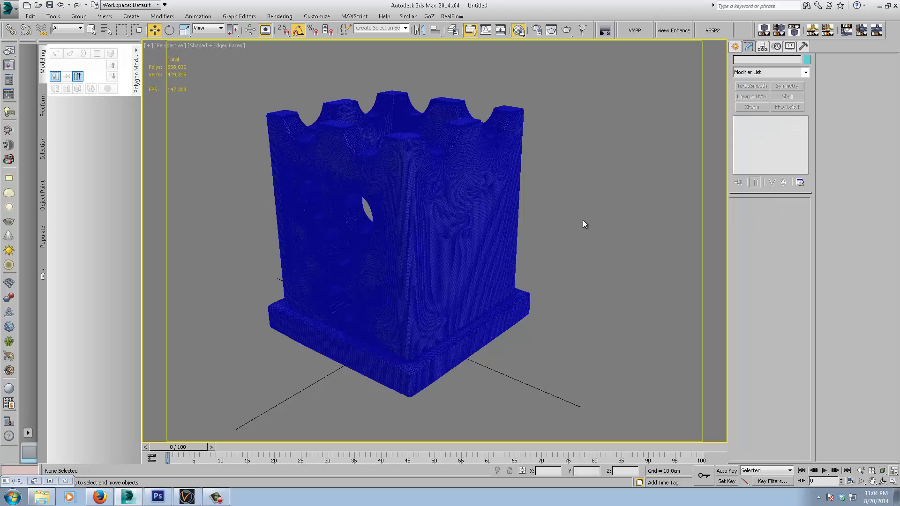
pyautogui.press('F4')
pyautogui.moveTo(465, 221); pyautogui.dragTo(501, 237, button='middle')
pyautogui.click(503, 229)
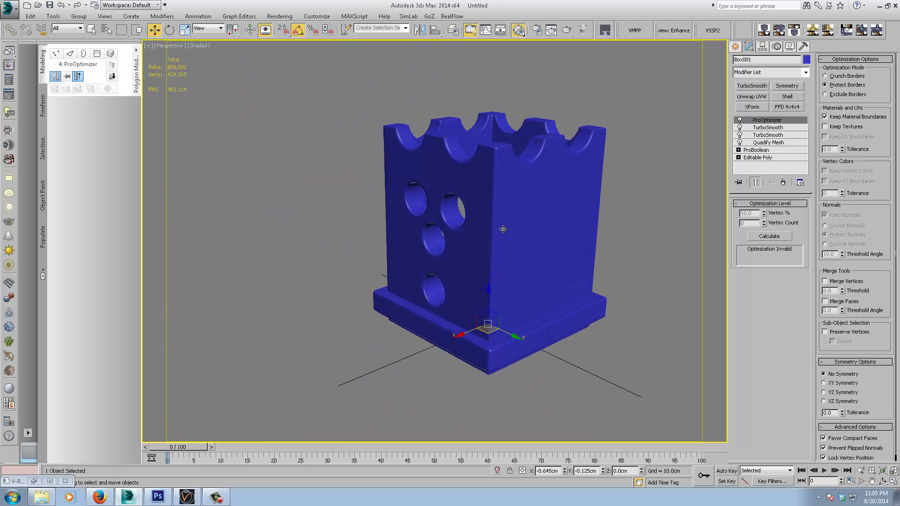